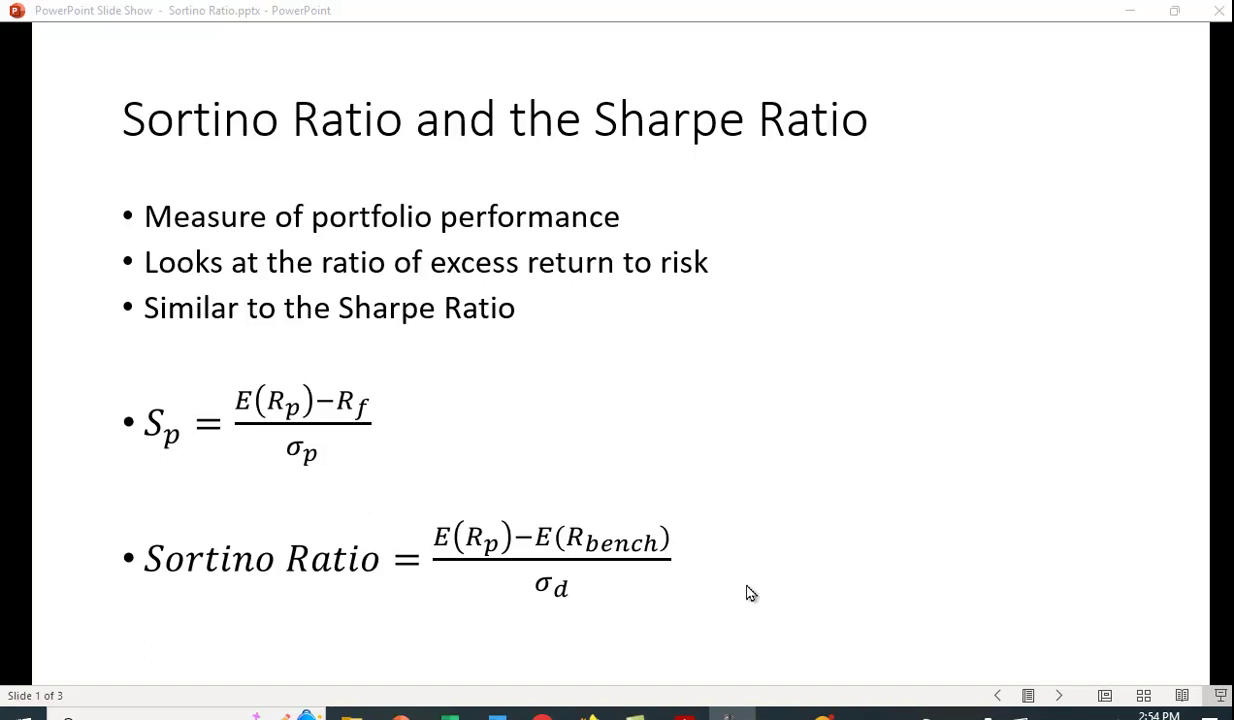
Advance the slide show, then switch to the Information Ratio.xlsx workbook in Excel.
left_click(887, 505)
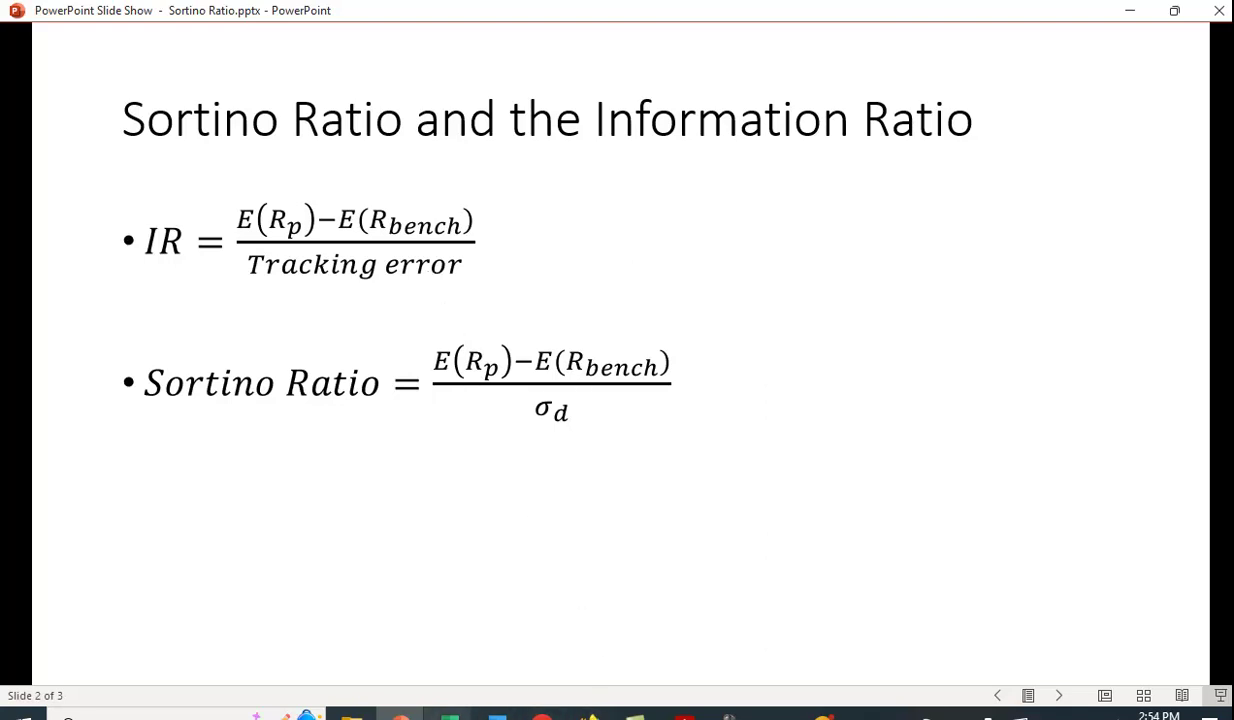
mouse_move(449, 715)
left_click(452, 640)
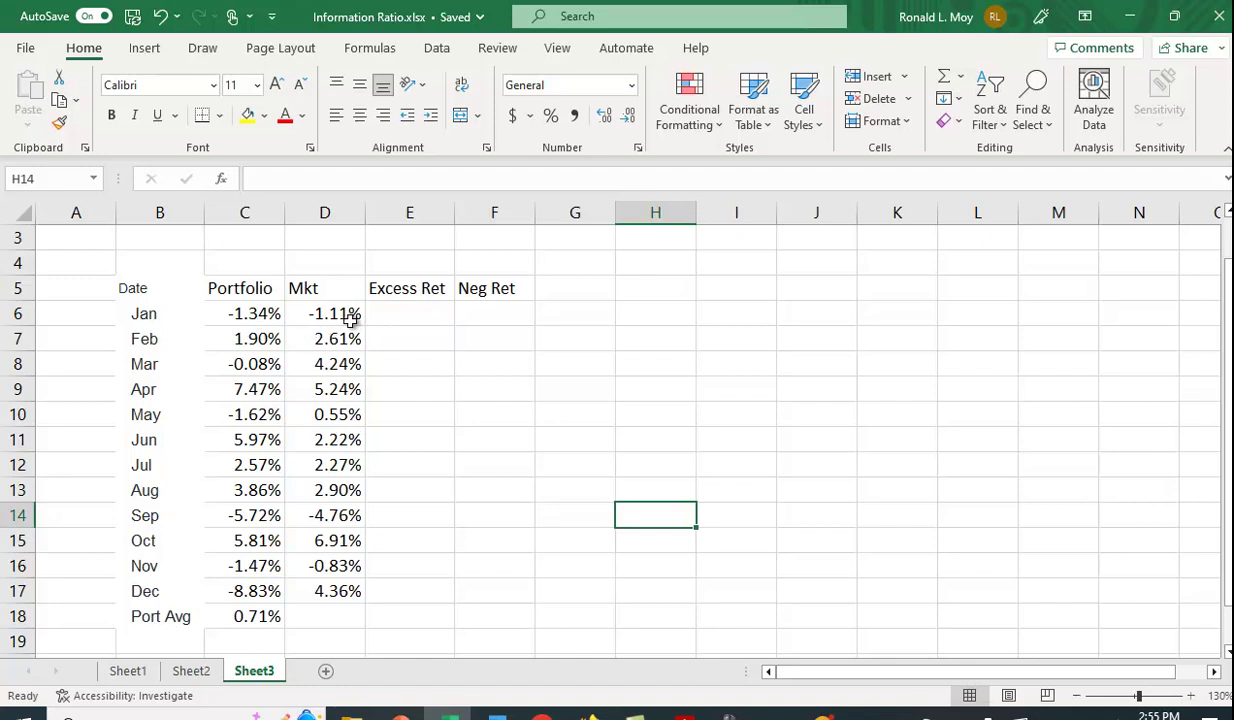
Enter =C6-D6 in E6 for January's excess return.
left_click(432, 315)
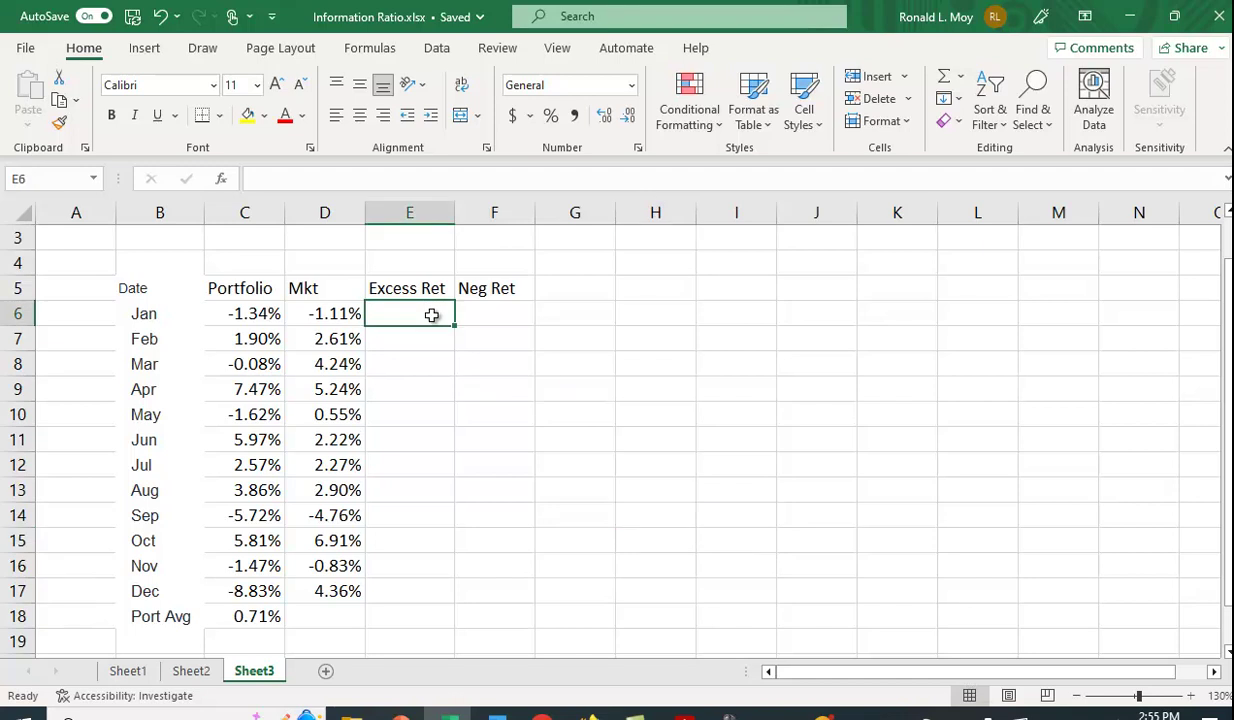
type("=")
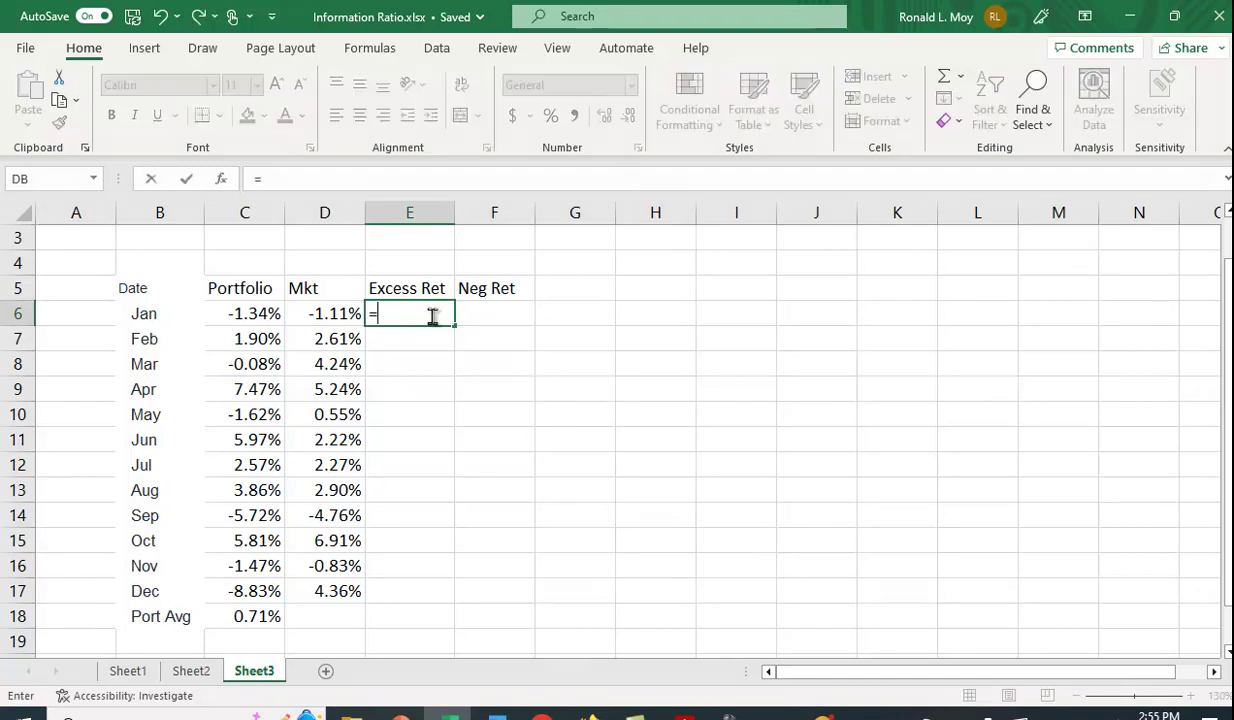
left_click(252, 313)
type("-")
left_click(335, 312)
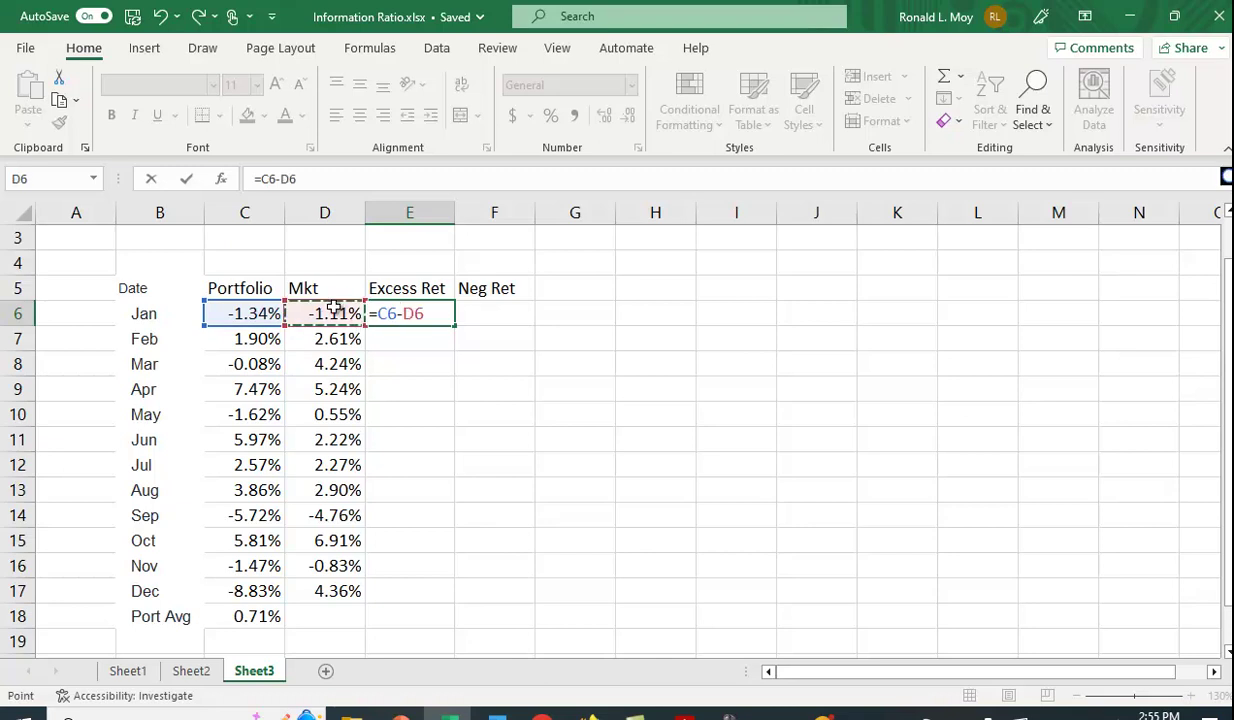
key("Return")
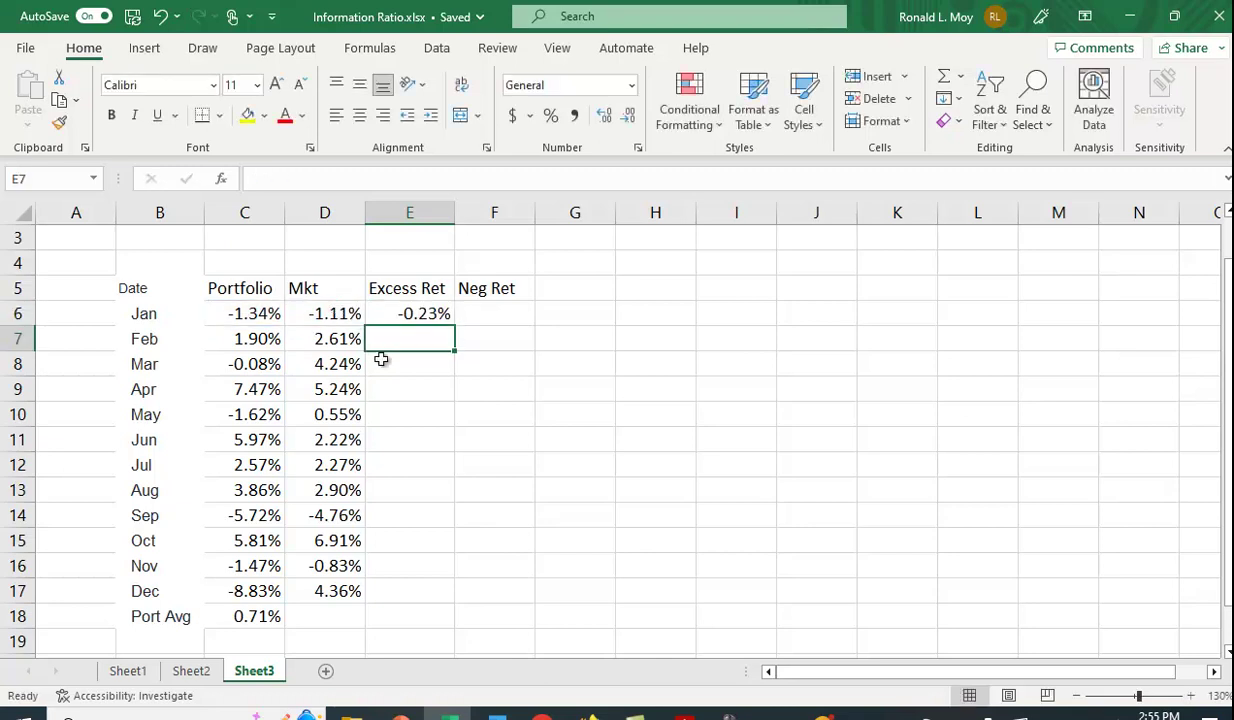
Fill the excess return formula down to E17 and check the June and December results.
left_click(430, 313)
left_click_drag(456, 327, 449, 594)
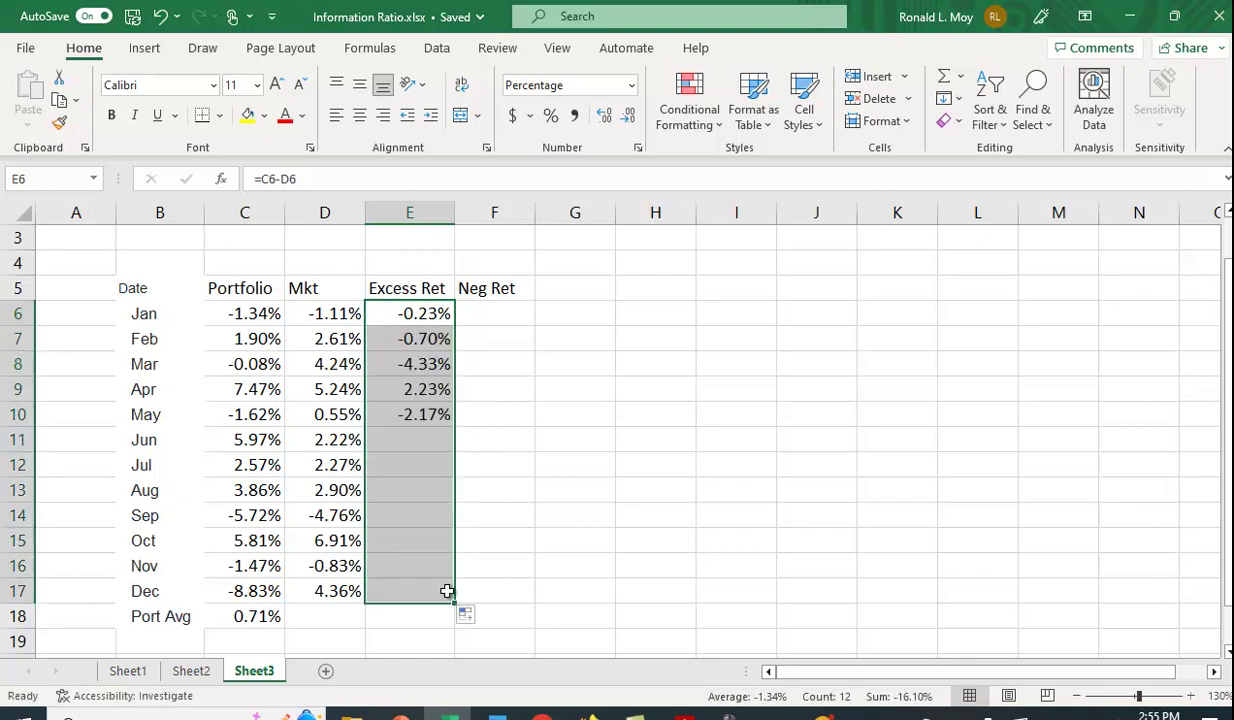
left_click(632, 571)
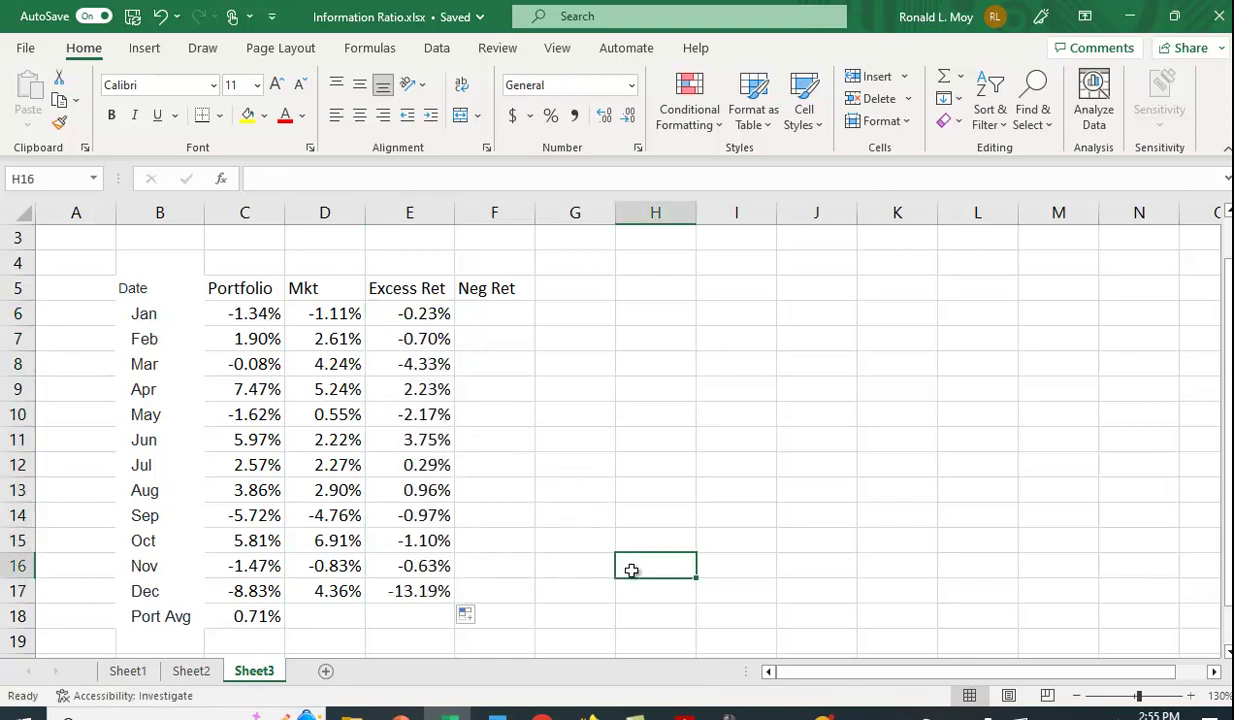
left_click(428, 439)
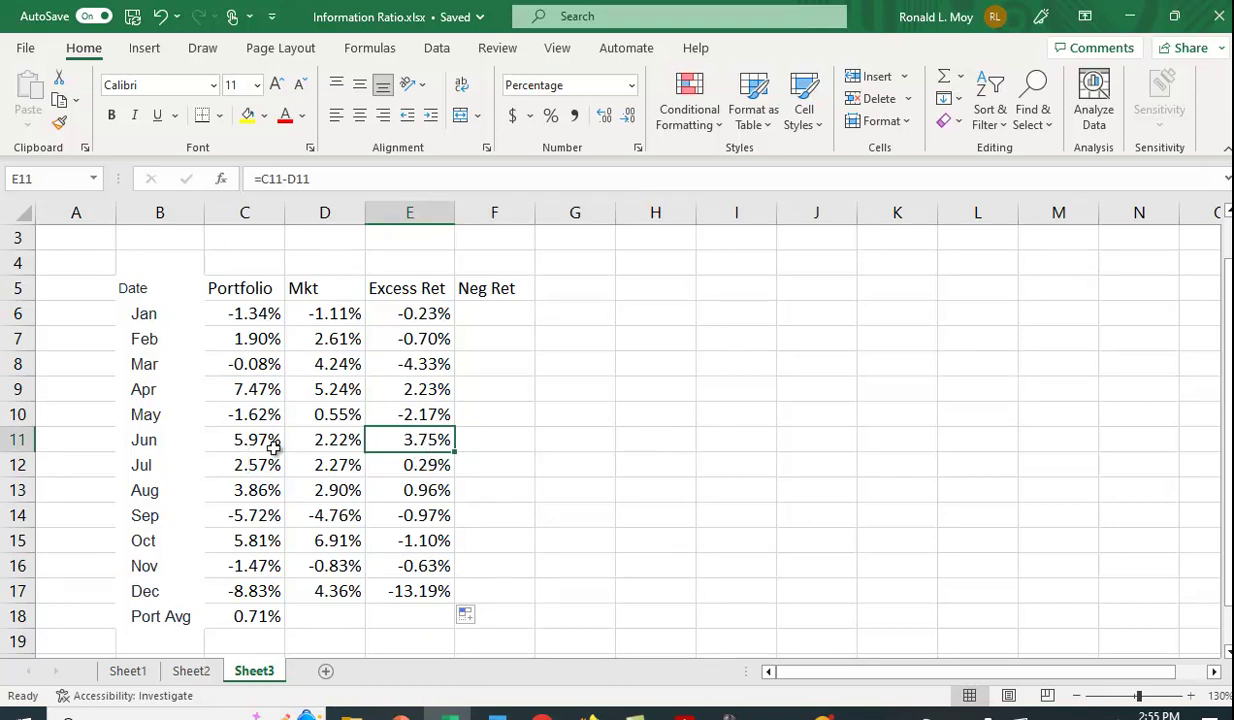
left_click(430, 592)
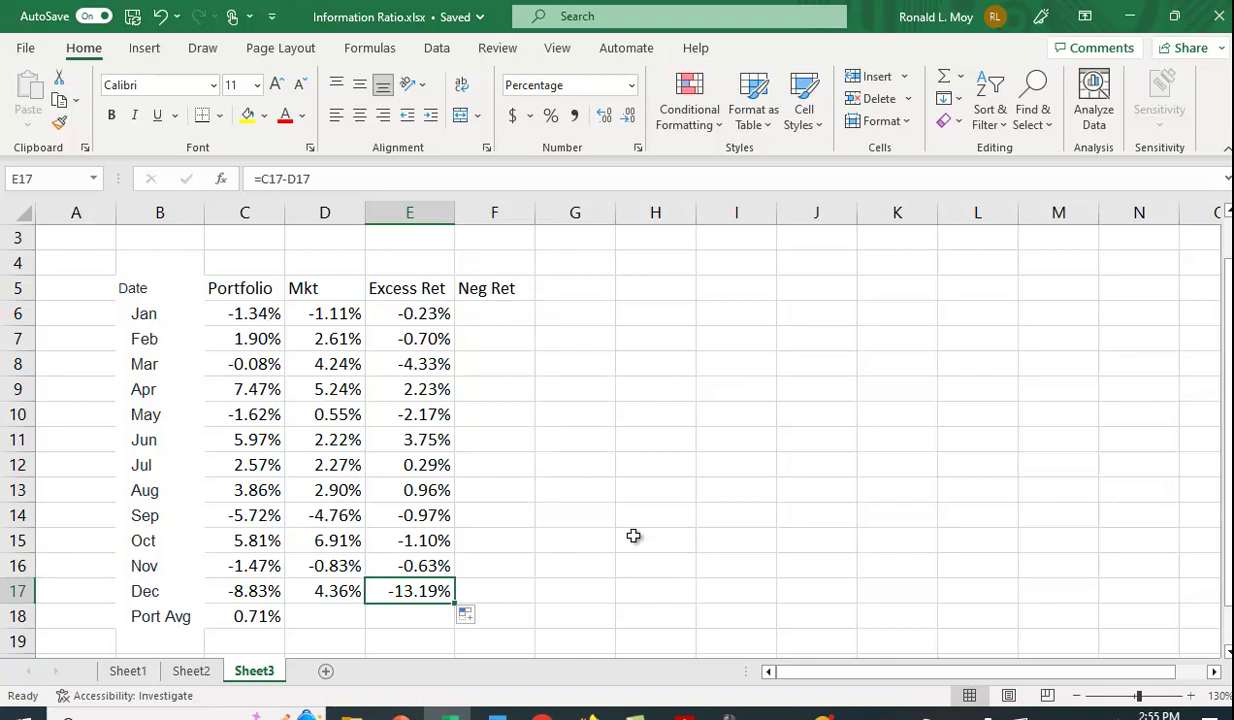
scroll(633, 534, "down", 1)
scroll(633, 534, "up", 1)
Enter =IF(E6<0,E6,"") in F6 and fill it down through F17.
left_click(499, 315)
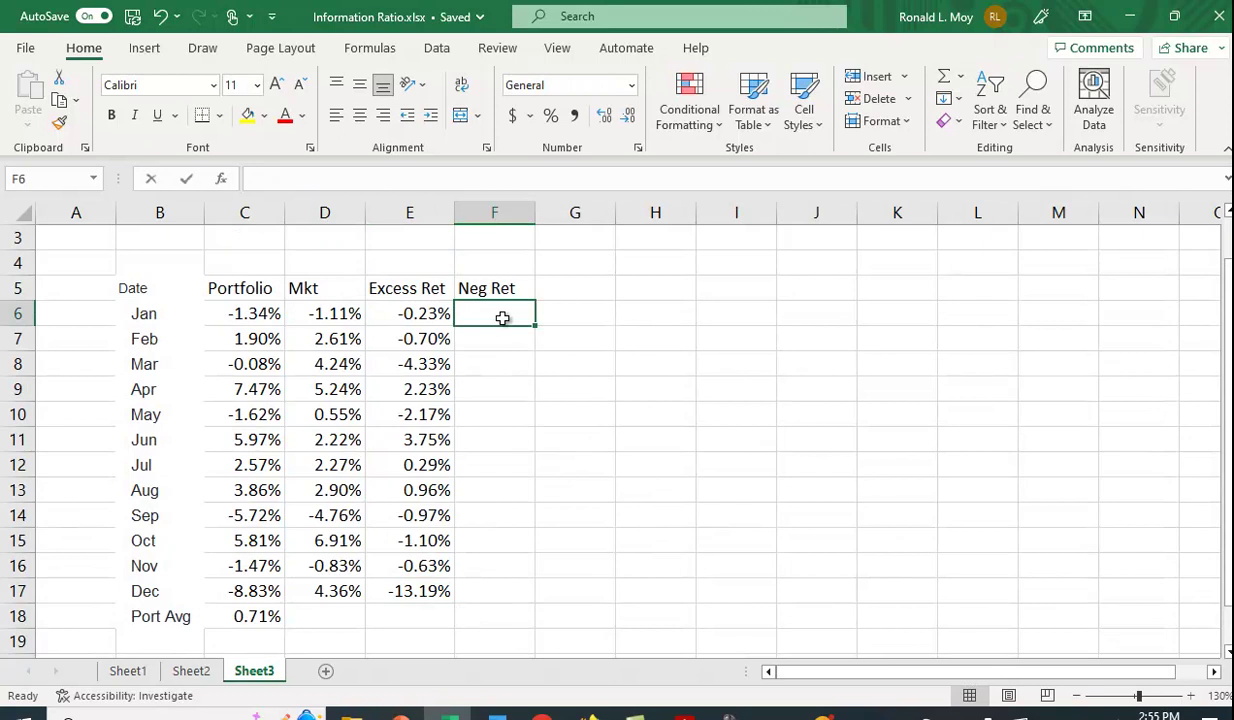
type("=if(")
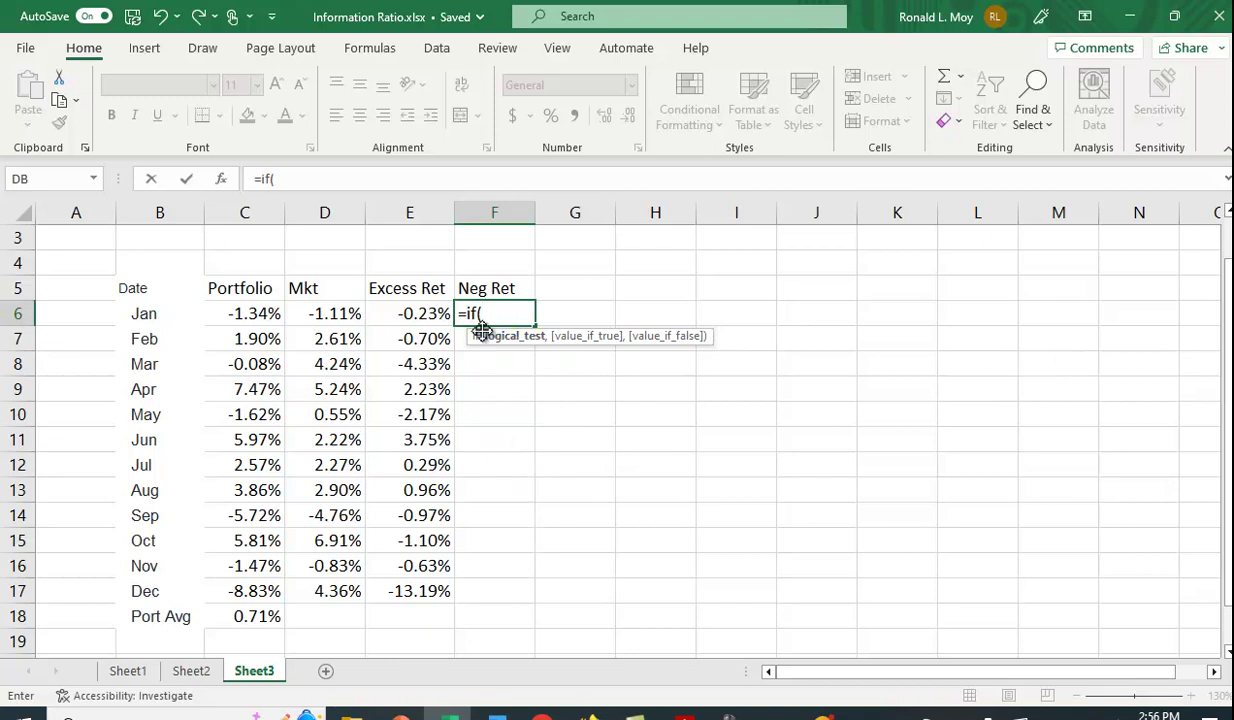
left_click(425, 318)
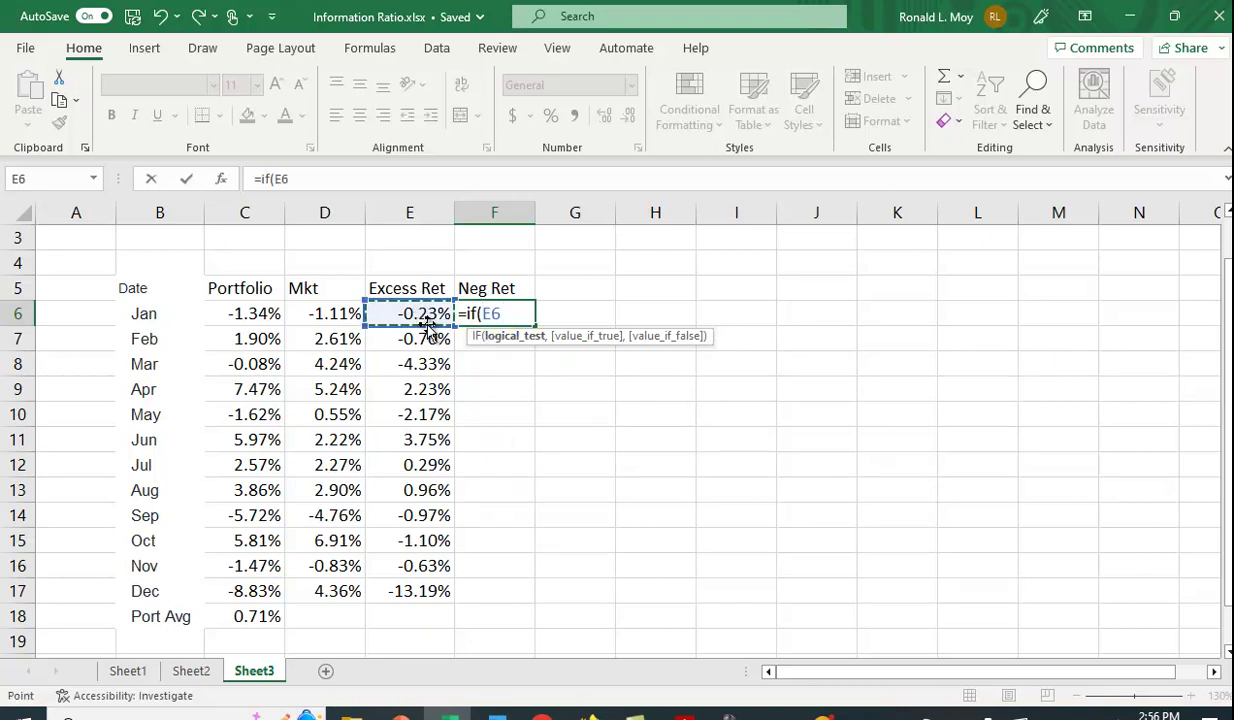
type("<0,")
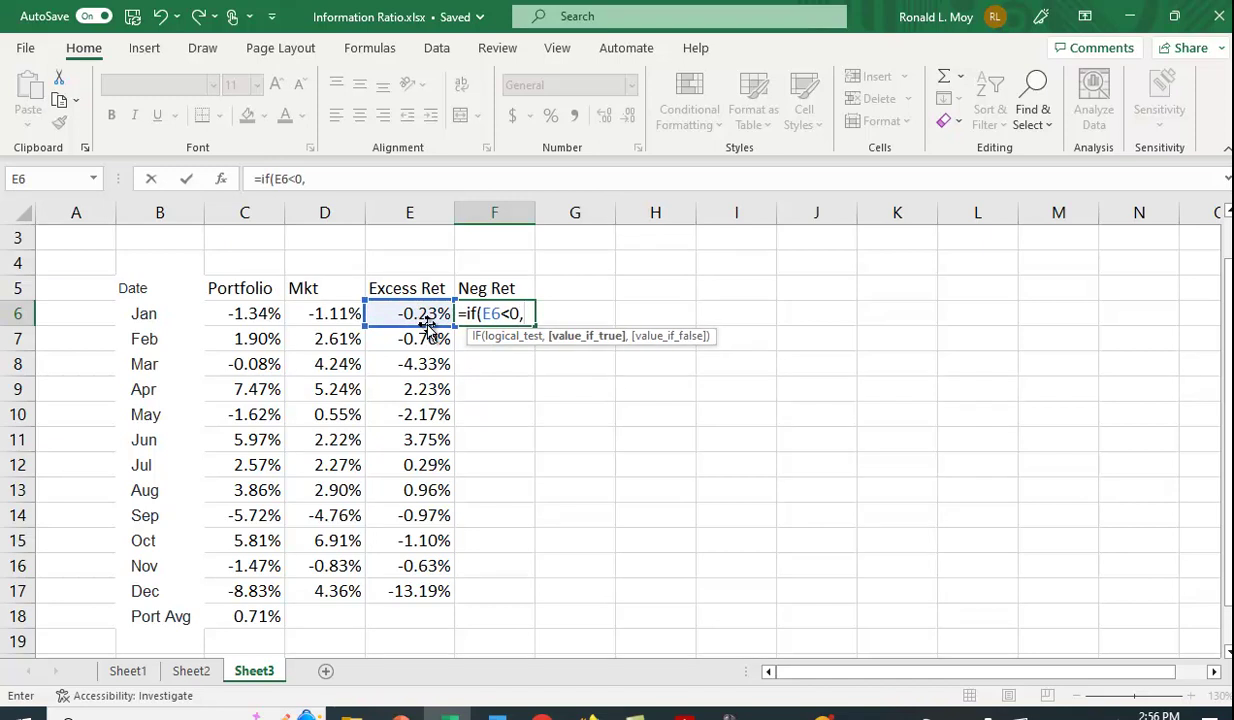
left_click(420, 314)
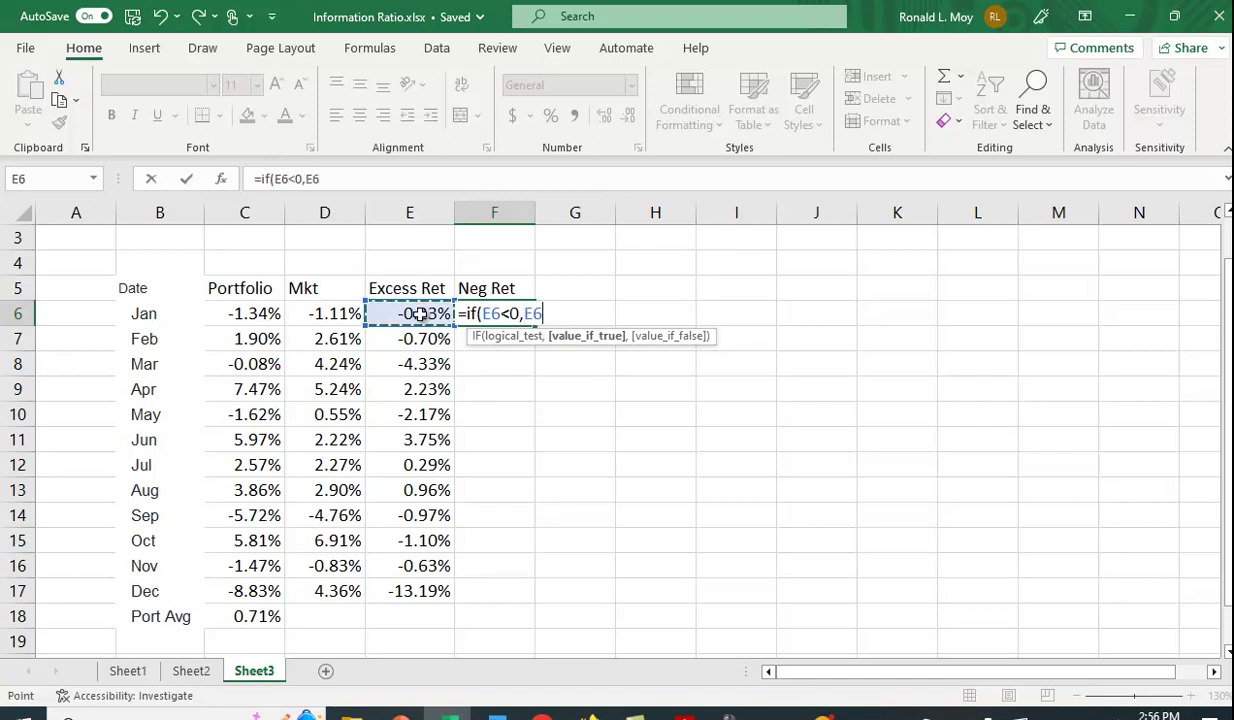
type(",")
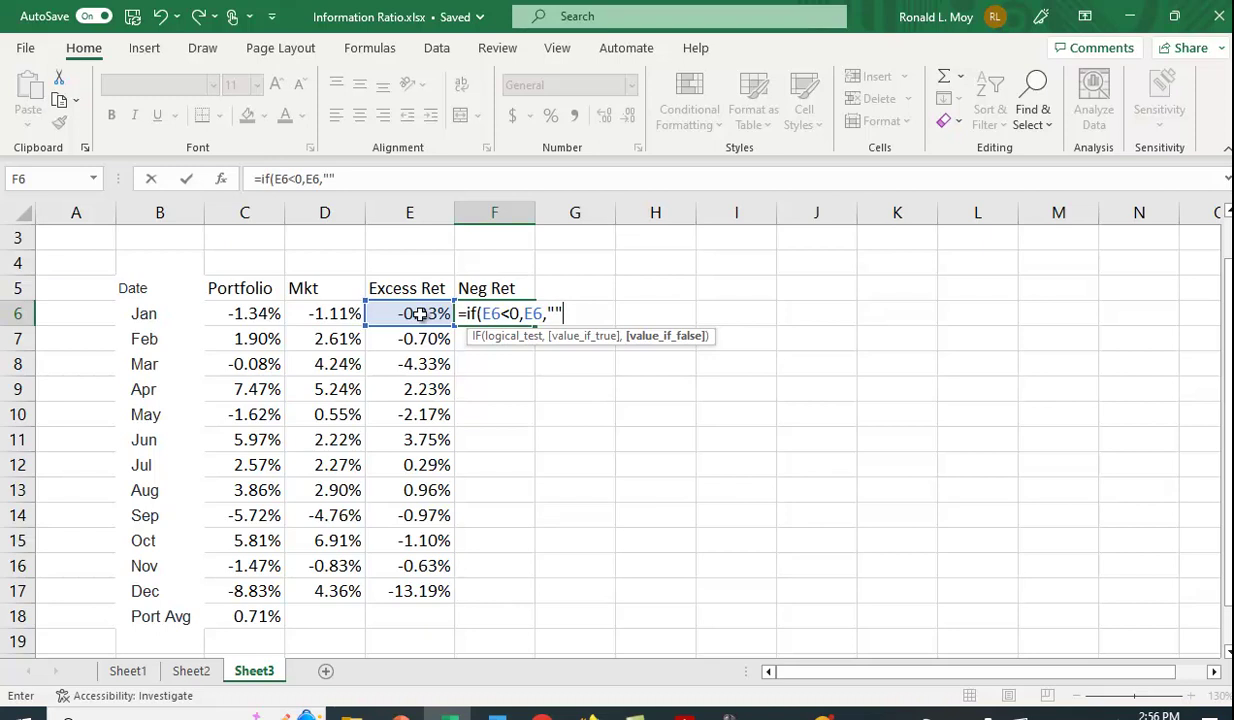
type(")")
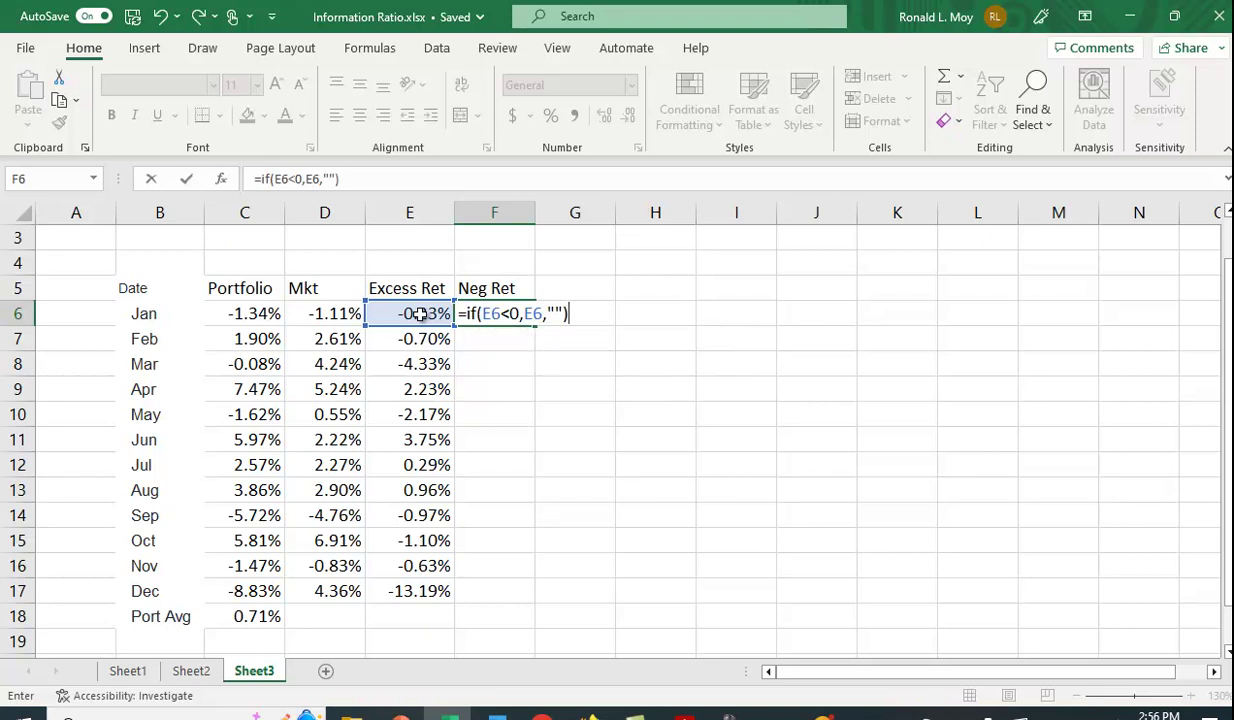
key("Return")
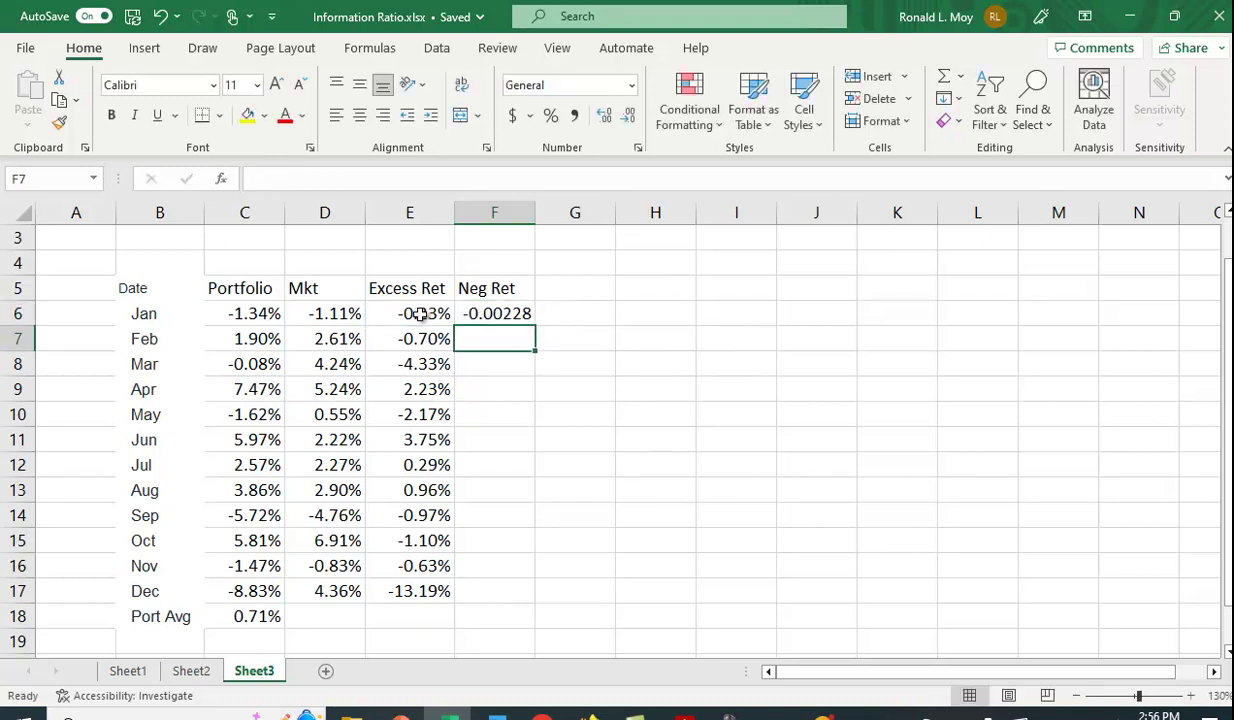
left_click(496, 318)
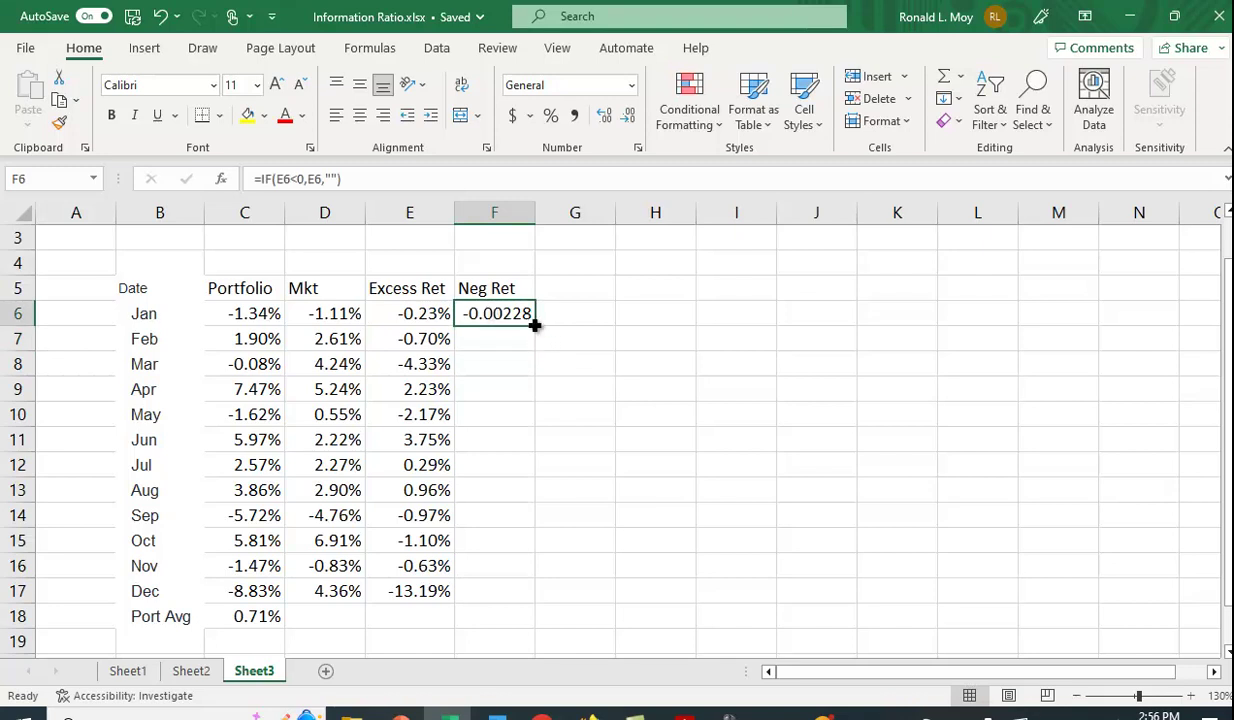
left_click_drag(535, 325, 531, 607)
left_click(648, 585)
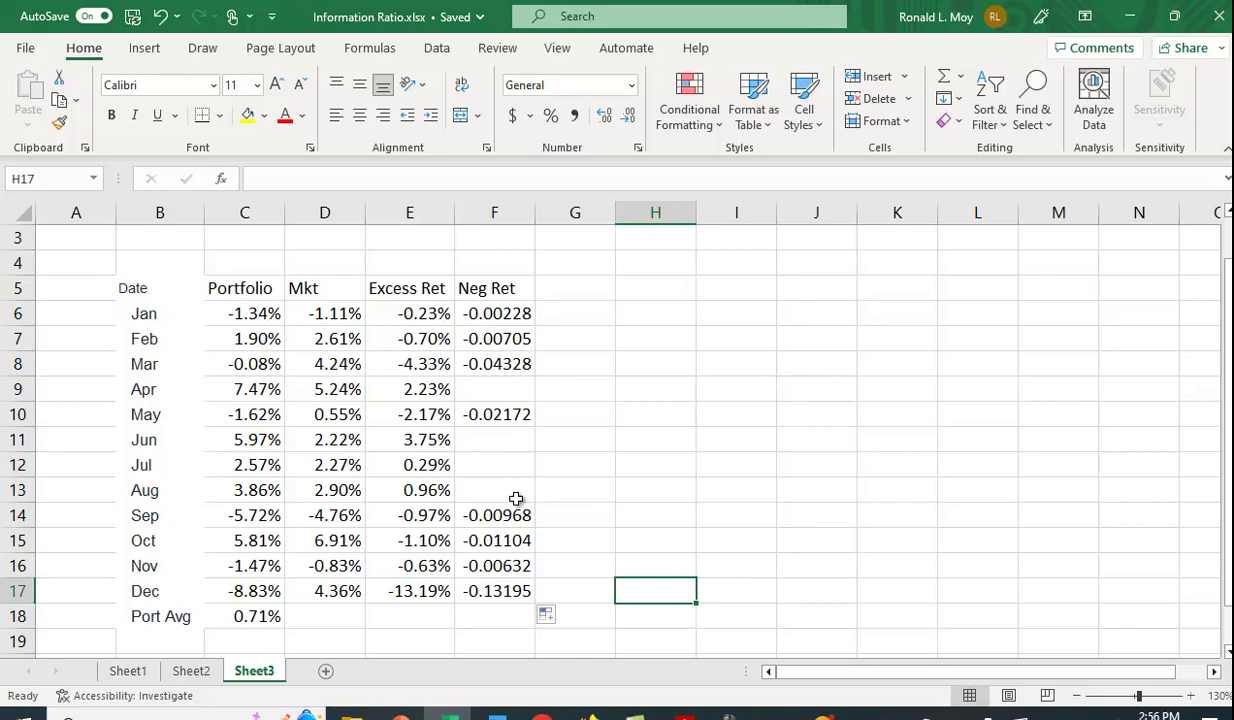
Start the D21 formula with =average(E6:E17) for the mean excess return.
scroll(768, 534, "down", 2)
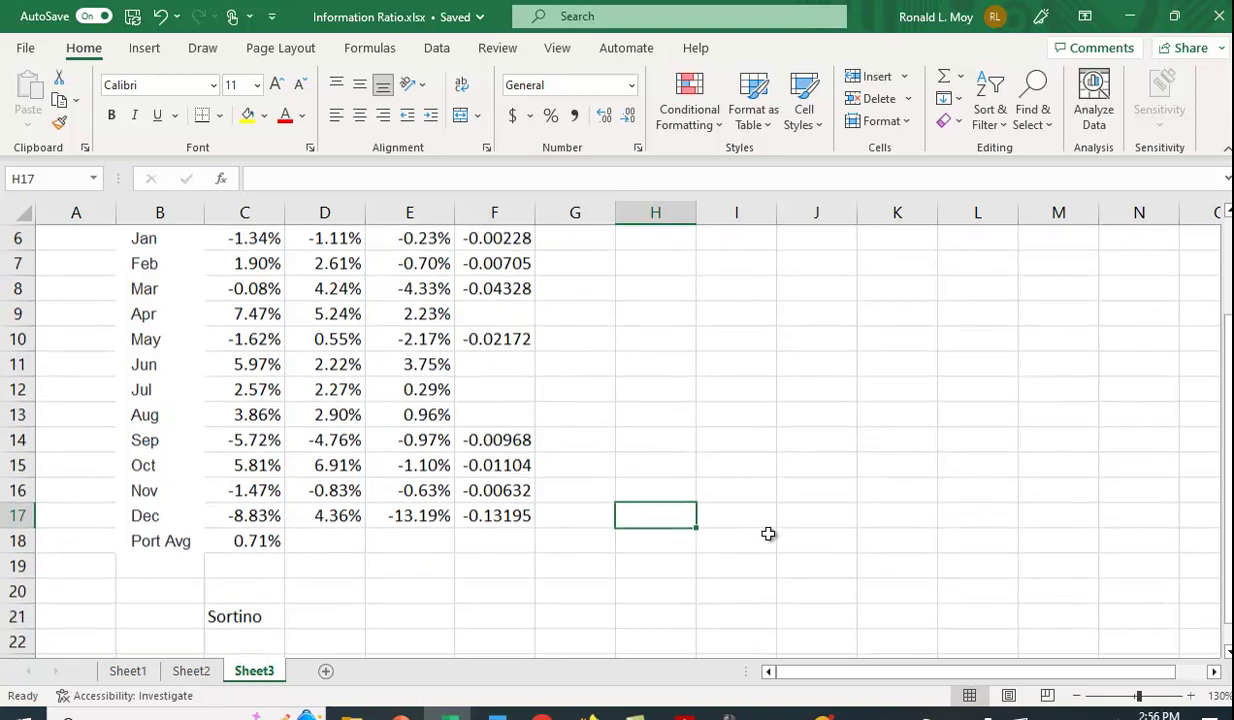
scroll(767, 535, "up", 1)
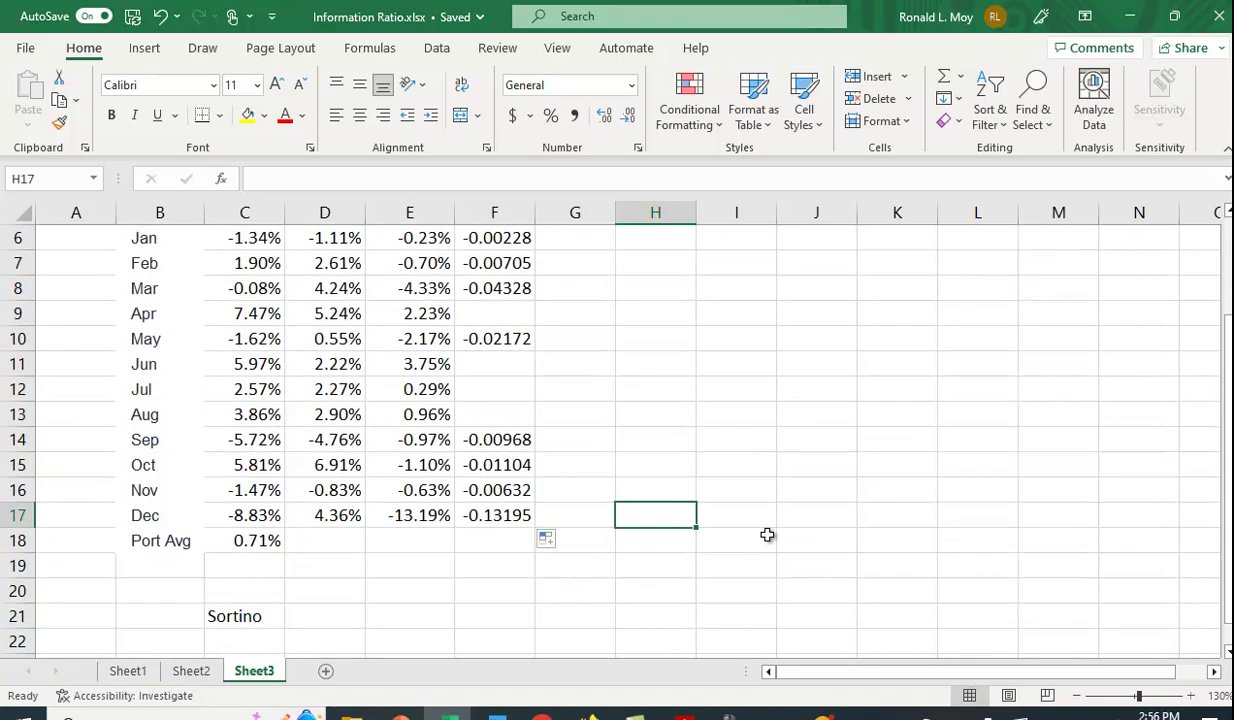
left_click(345, 617)
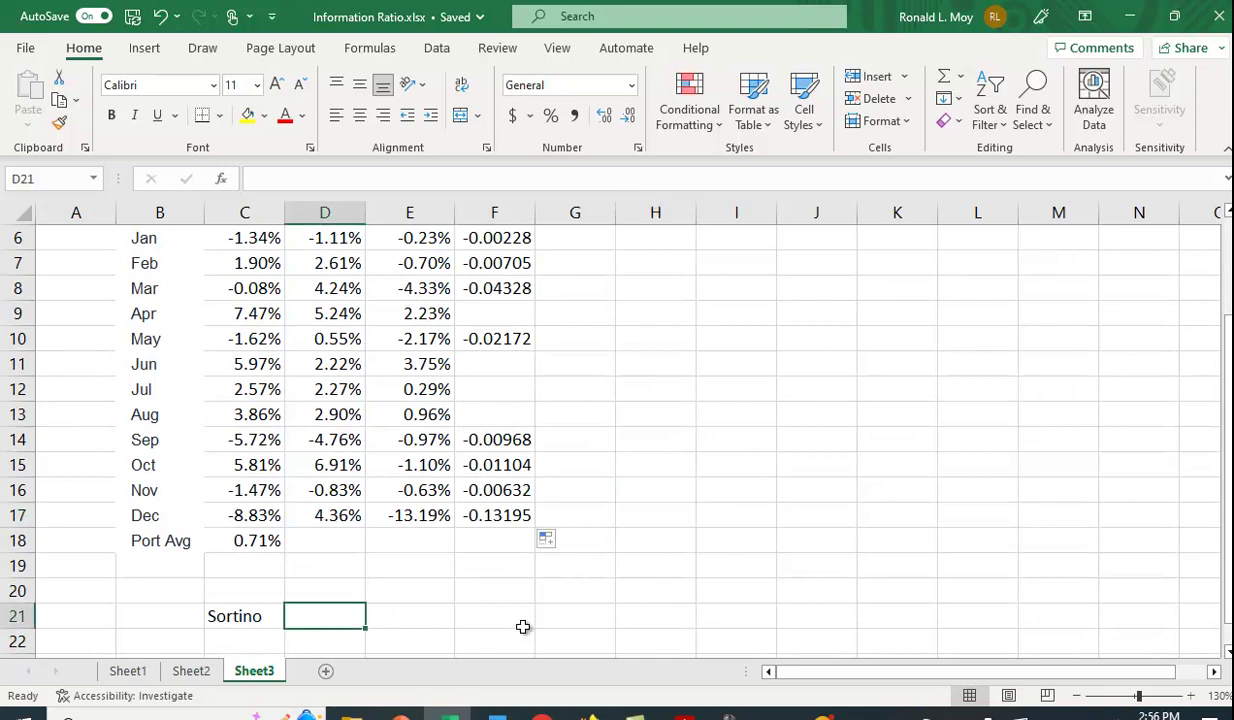
scroll(523, 627, "up", 1)
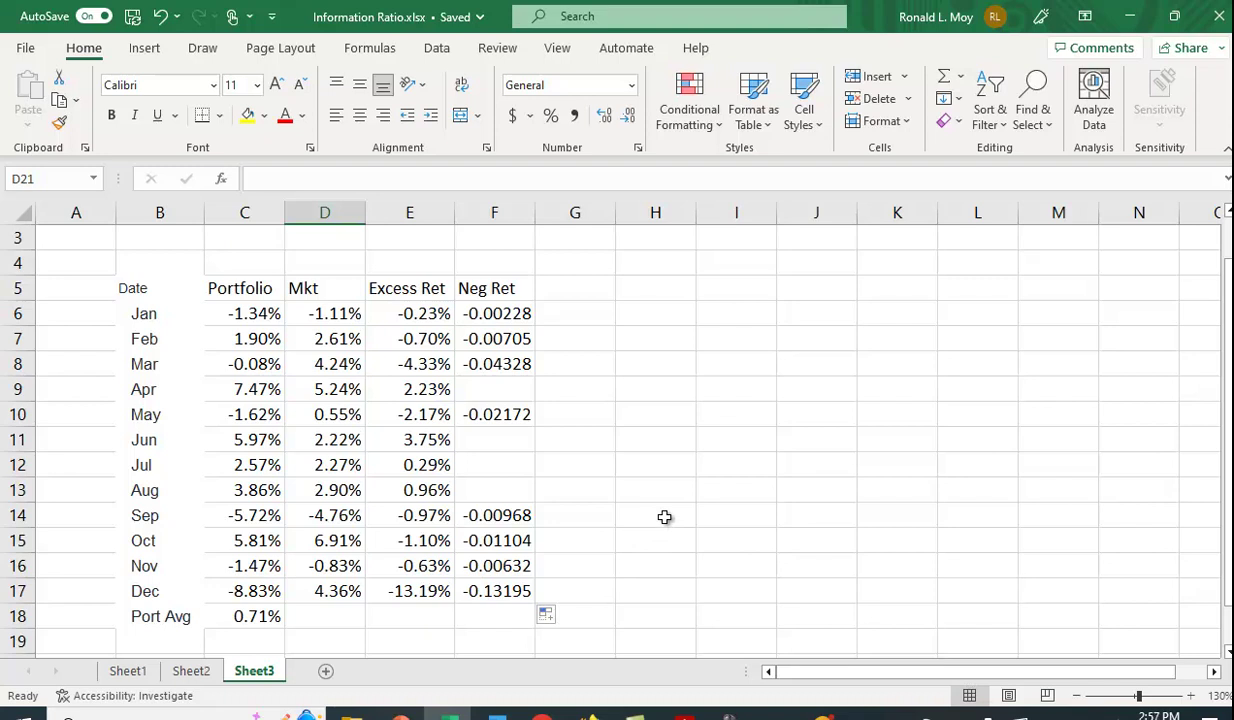
scroll(662, 517, "down", 1)
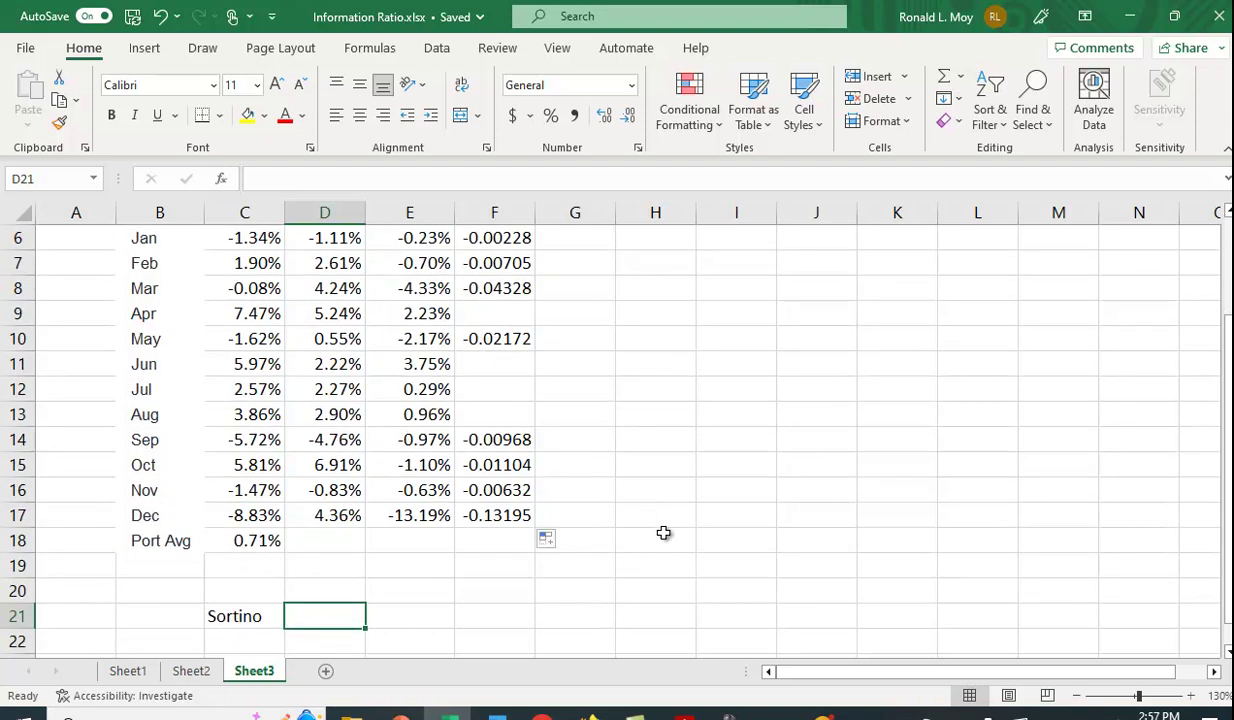
type("=average")
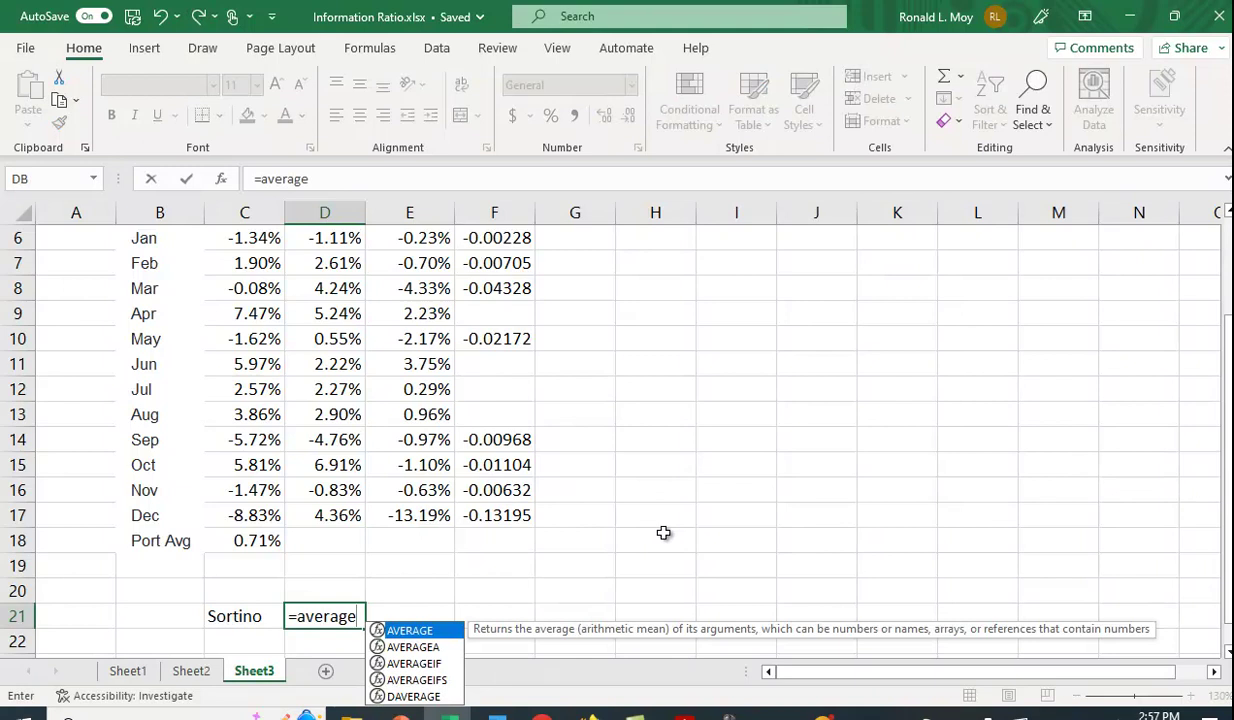
type("(")
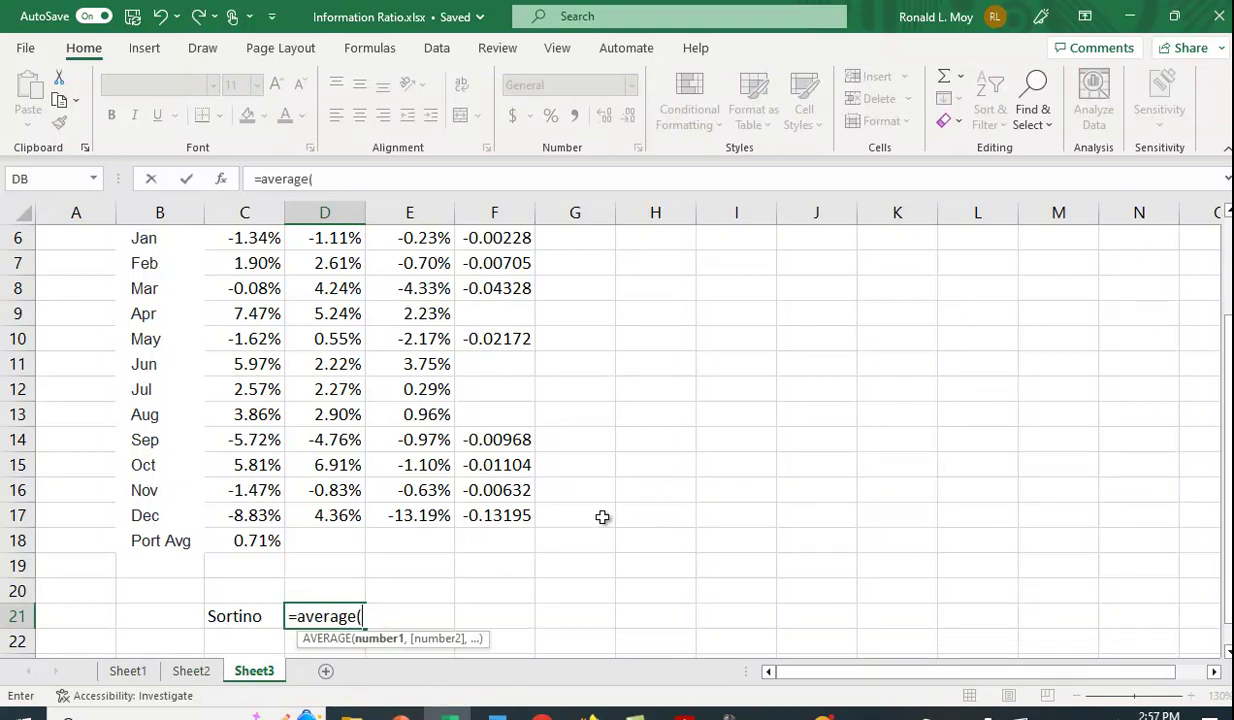
scroll(603, 516, "up", 1)
left_click_drag(412, 306, 413, 581)
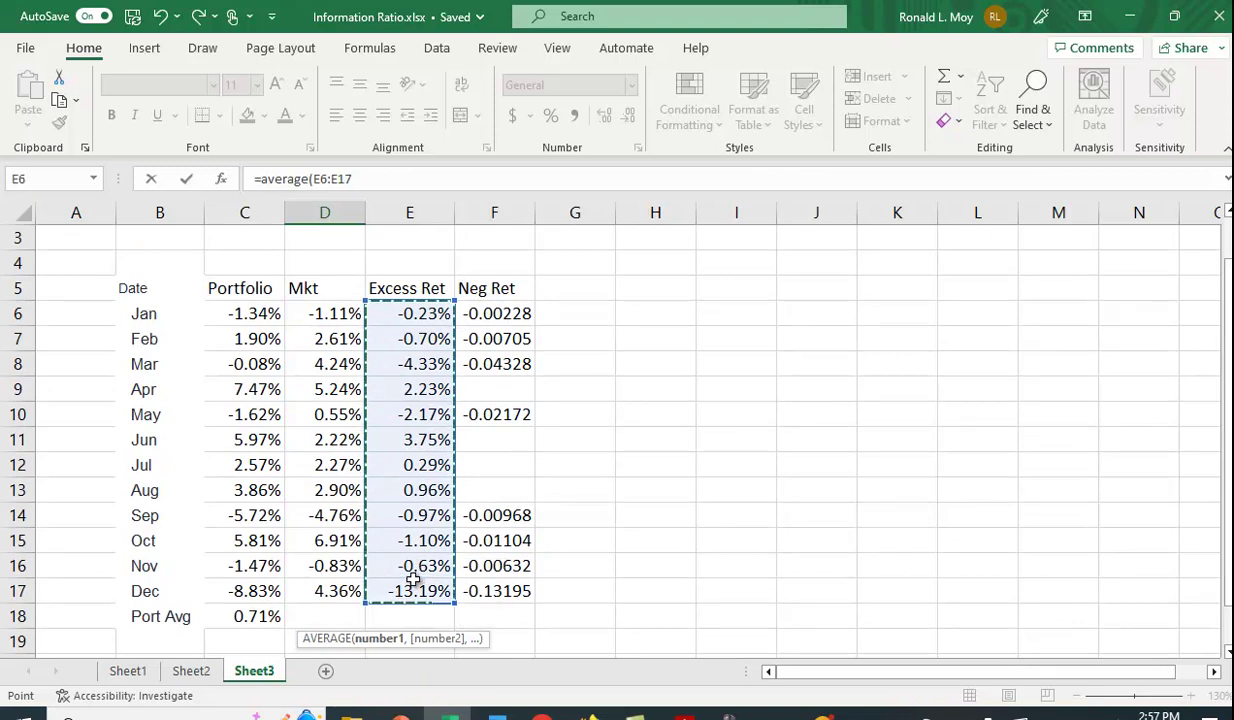
type(")")
Divide by stdev.s(F6:F17), the sample deviation of negative returns, and close the parentheses.
scroll(440, 570, "down", 2)
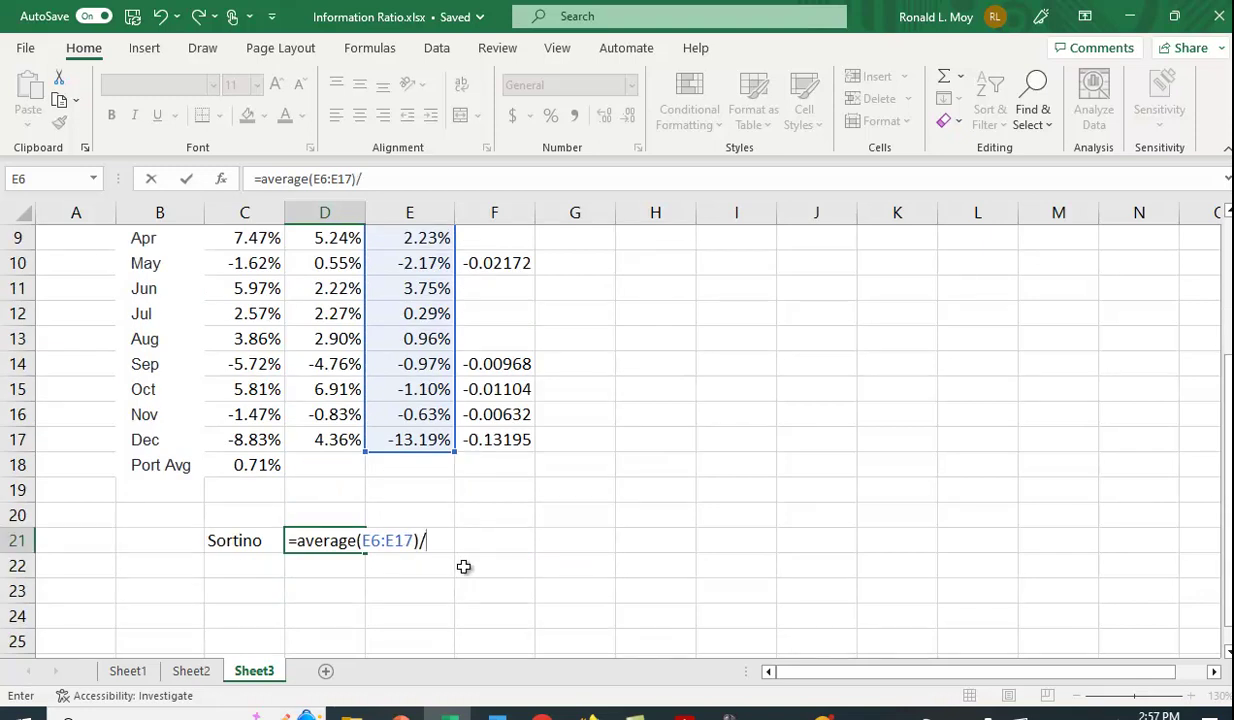
type("std")
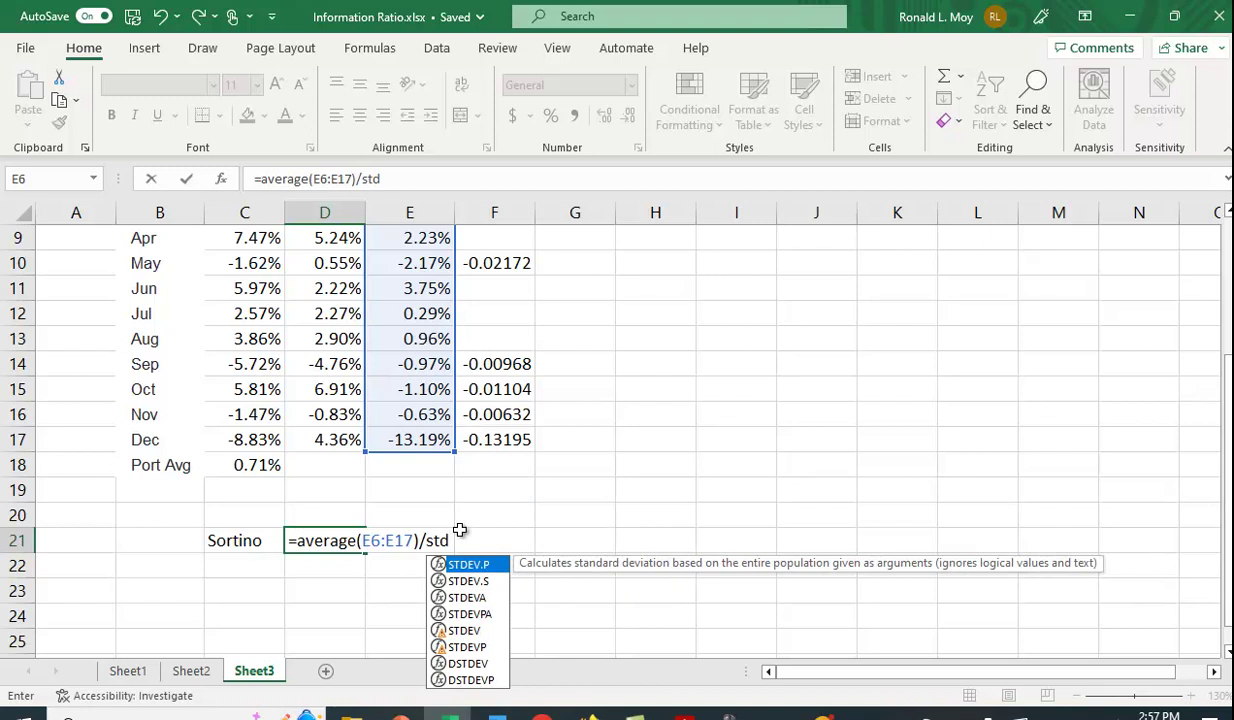
type("ev.s")
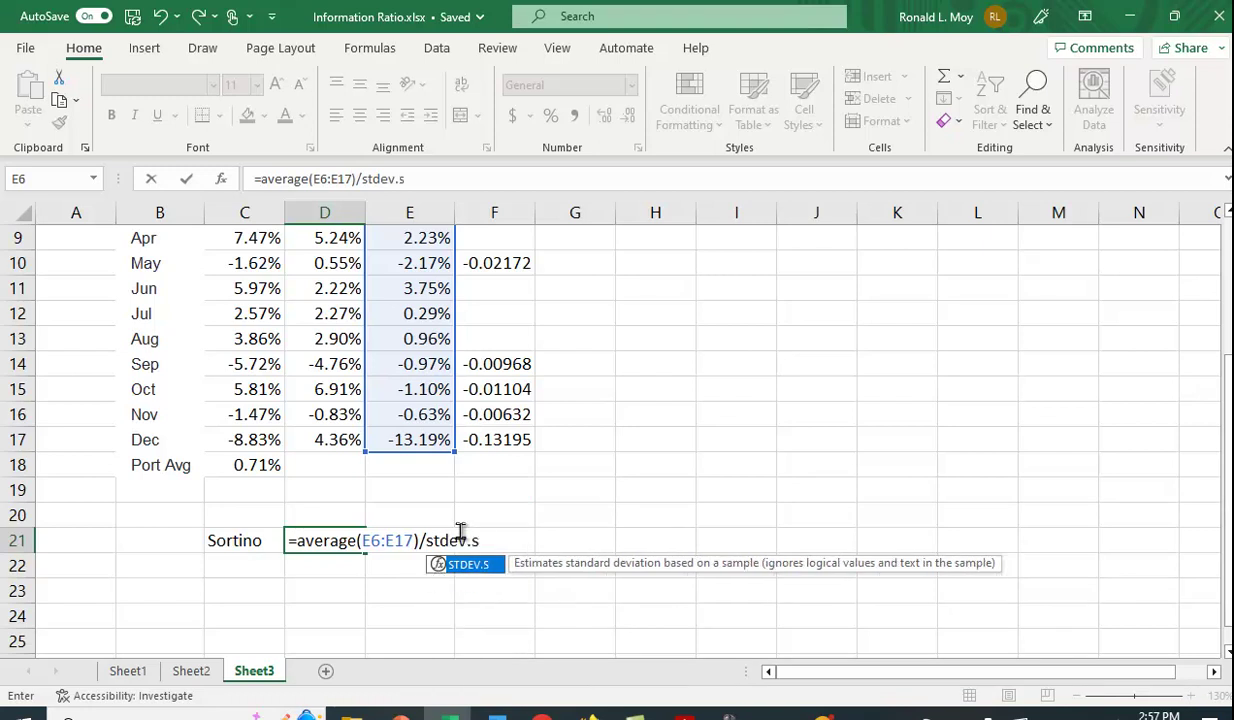
type("(")
scroll(460, 533, "up", 2)
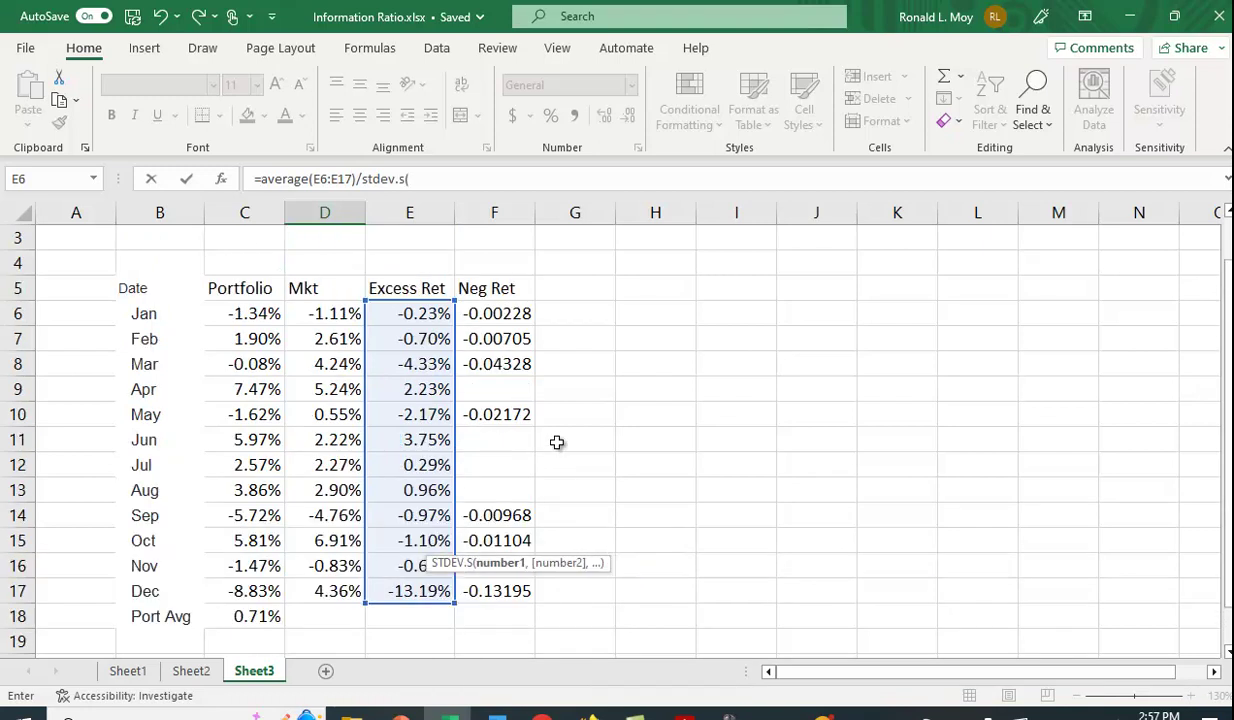
left_click_drag(496, 312, 485, 611)
type(")")
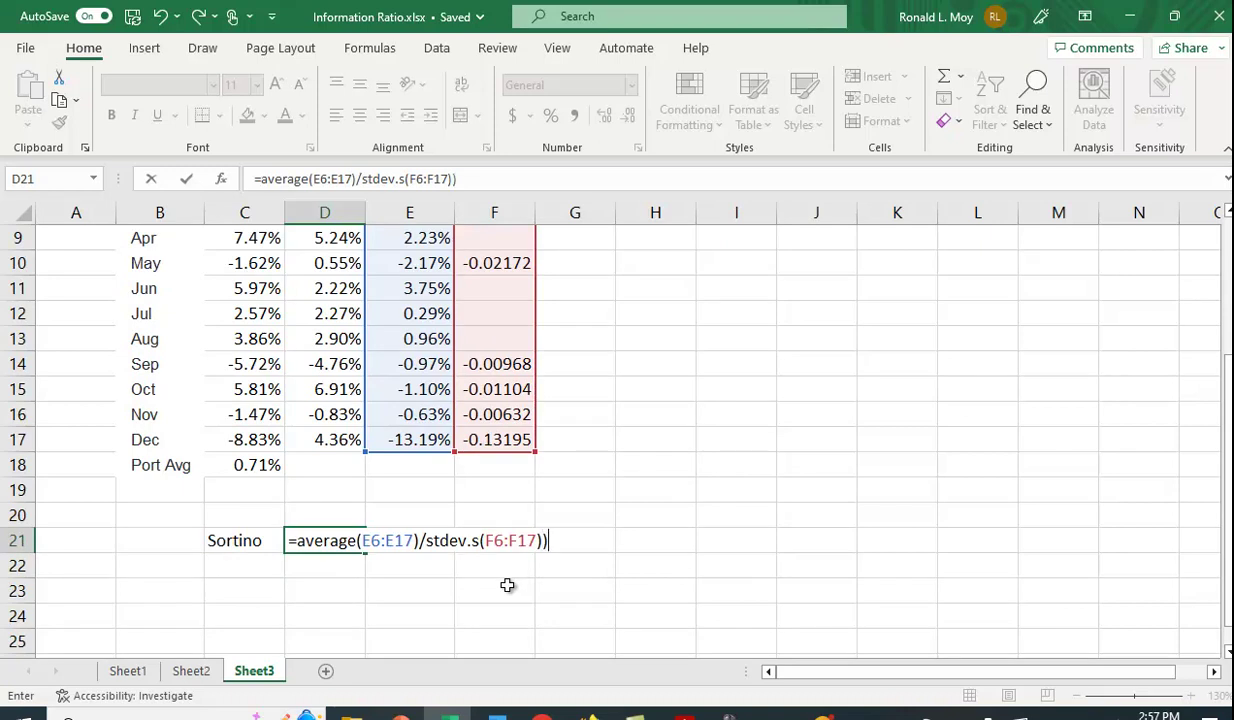
Insert (sqrt(12)* after the = in D21 so the annualized Sortino reads -1.06791.
left_click(261, 178)
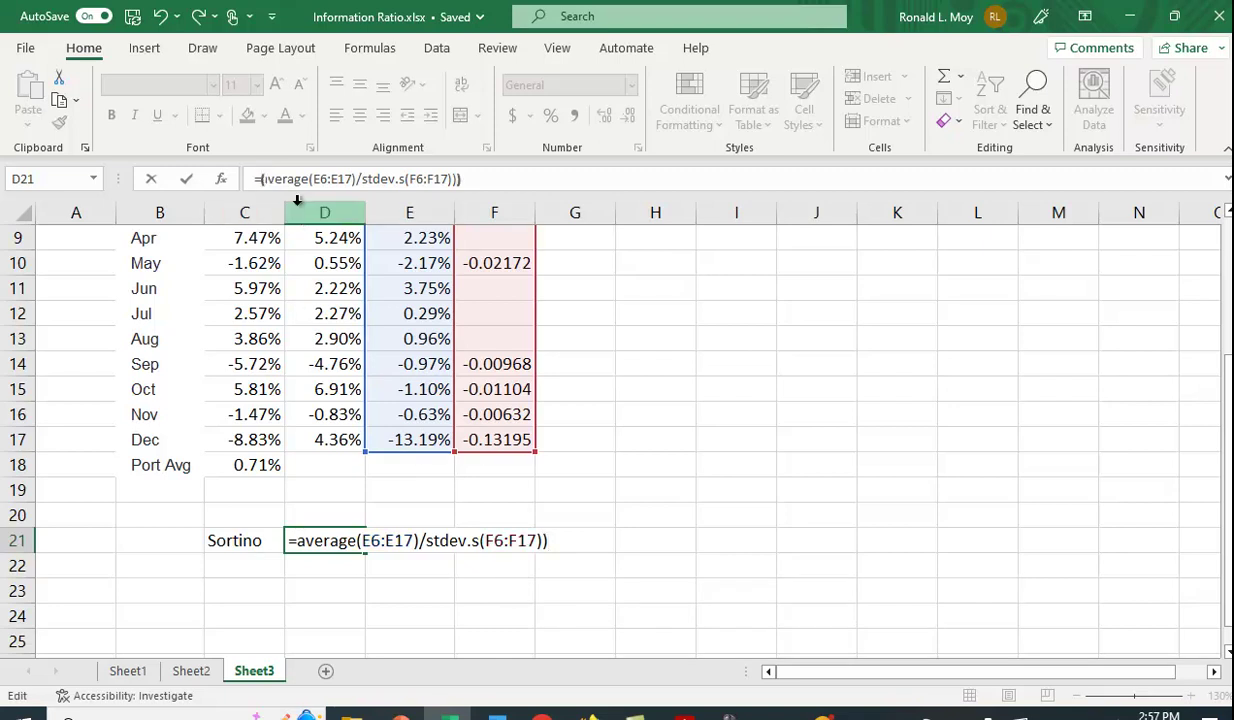
type("(")
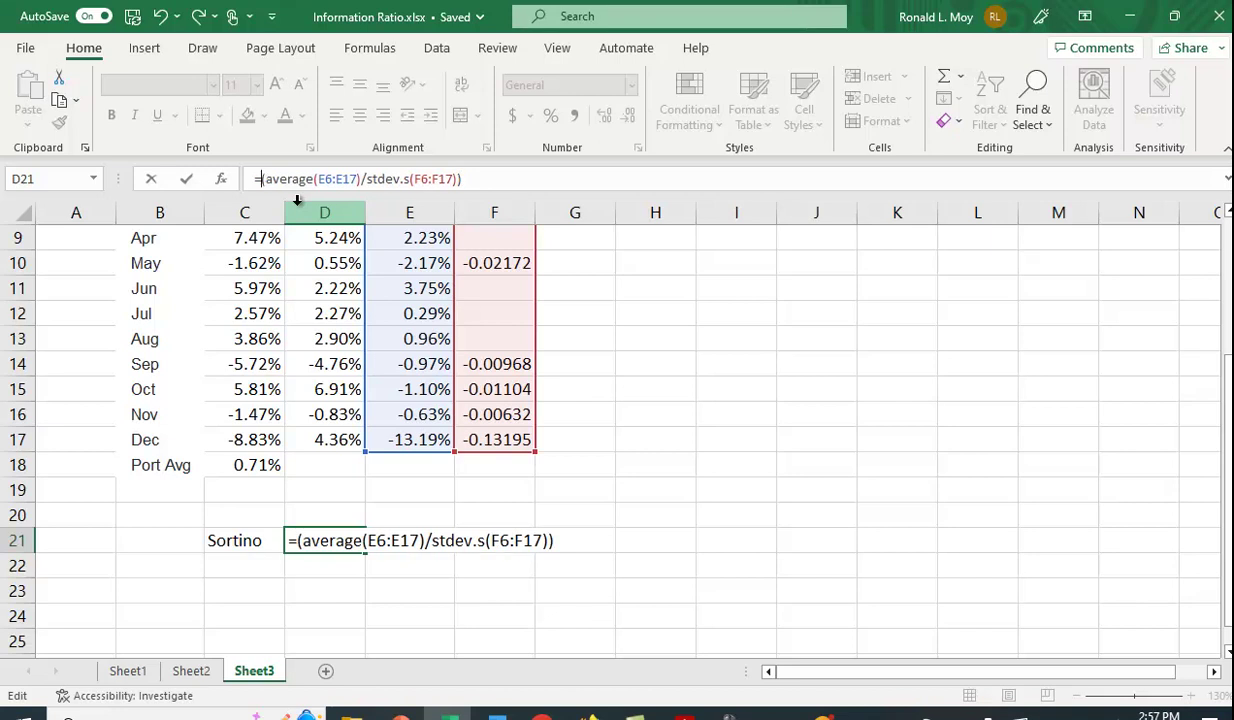
type("sqrt(")
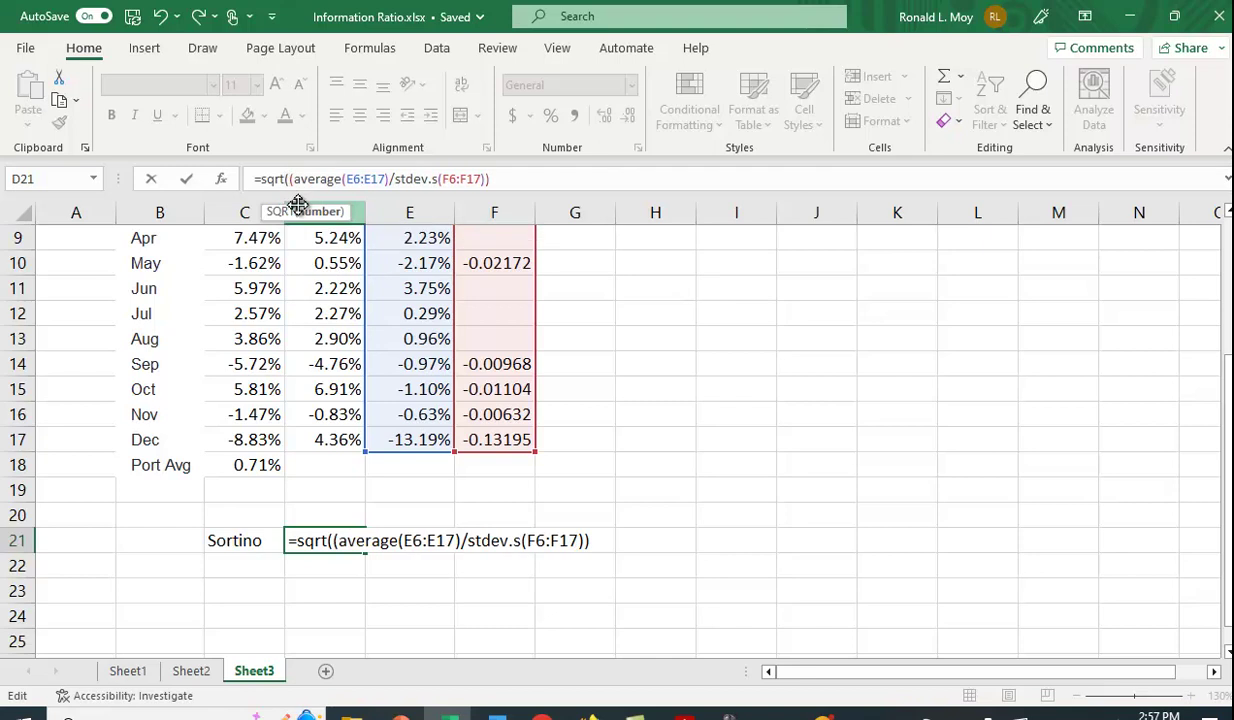
type("12")
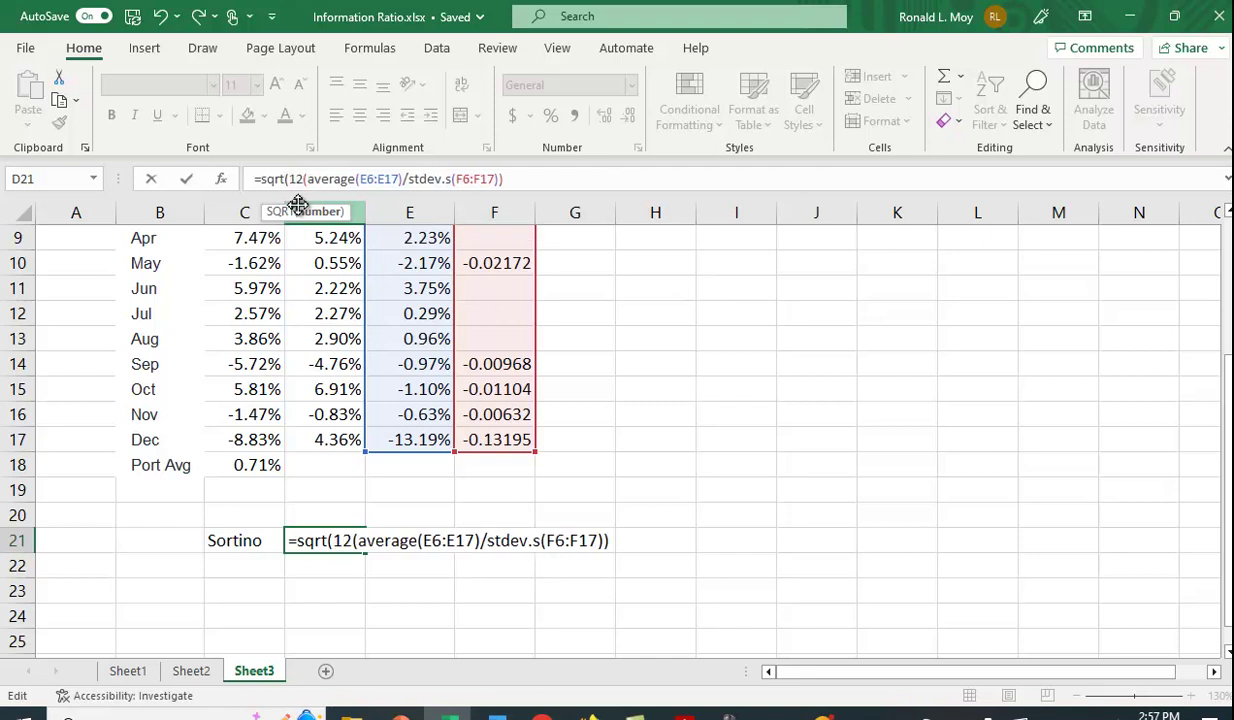
type(")*")
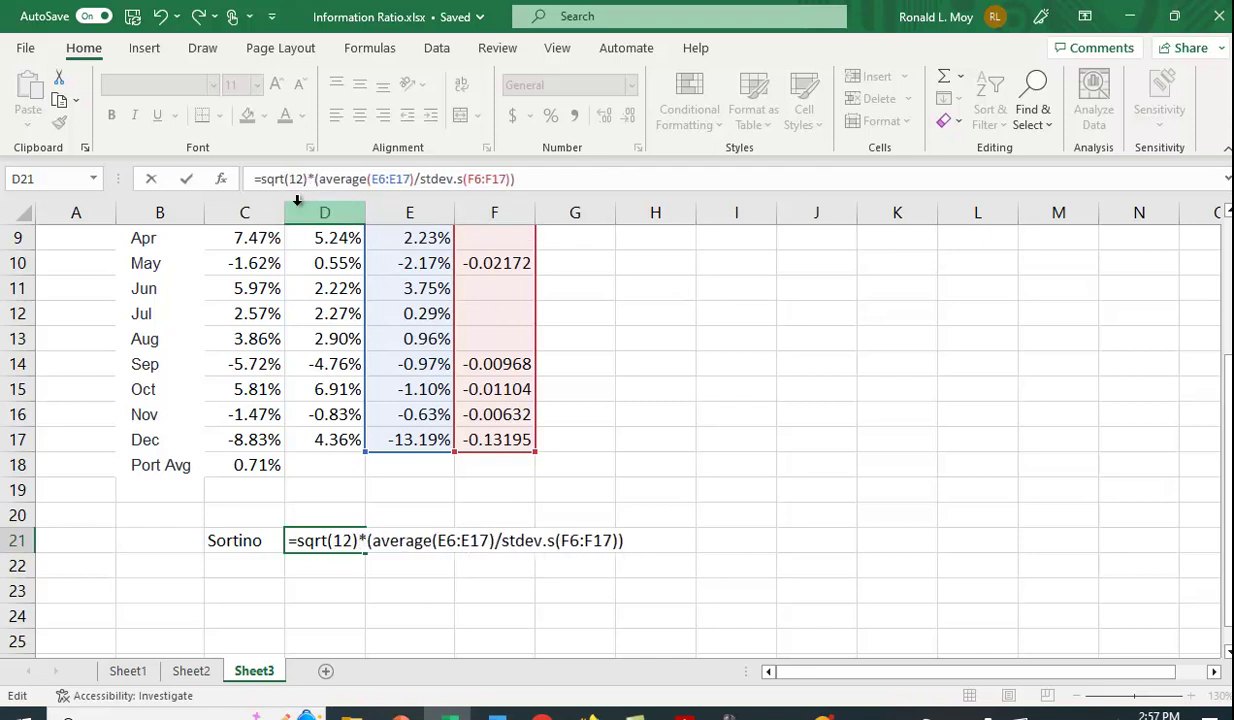
key("Return")
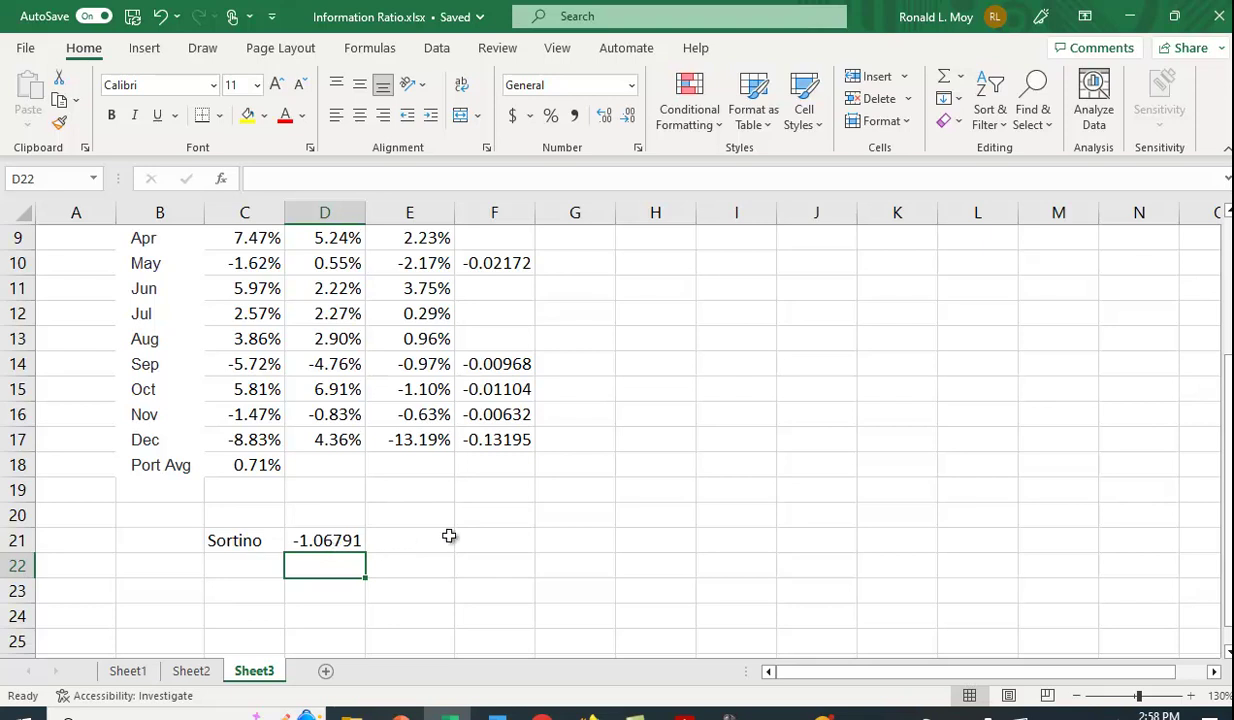
scroll(440, 530, "up", 3)
scroll(448, 537, "down", 2)
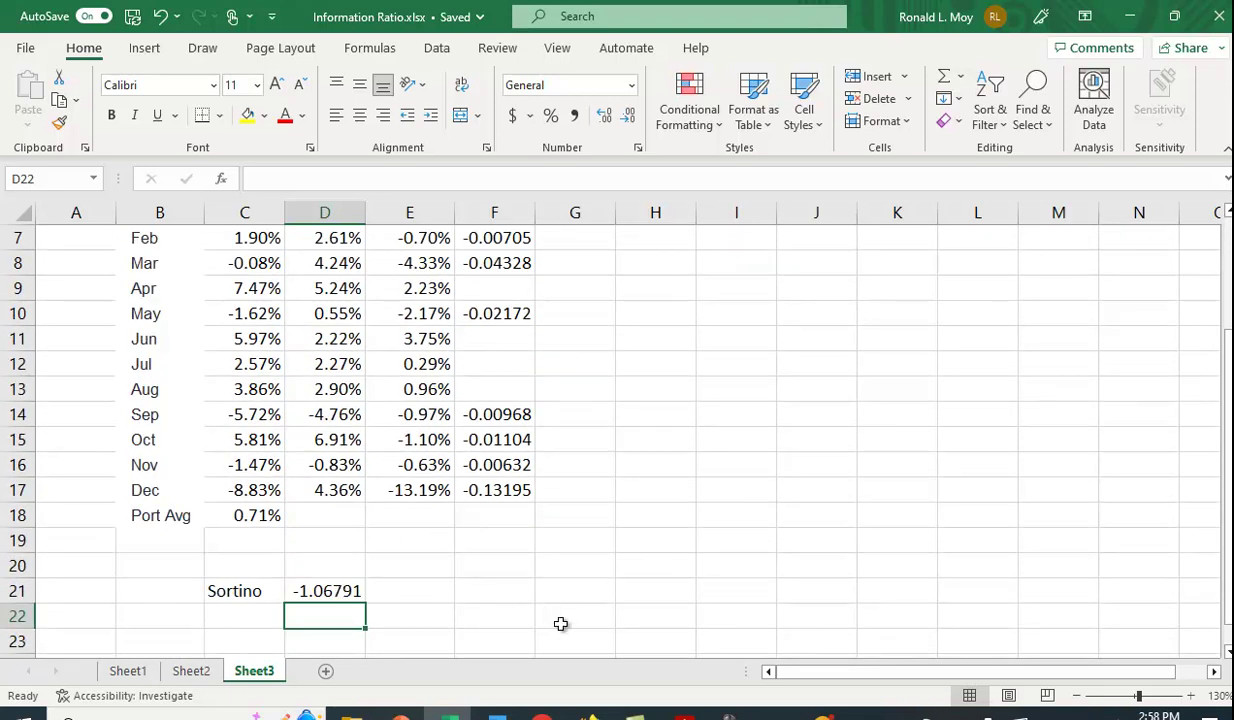
scroll(561, 624, "up", 1)
scroll(561, 624, "down", 1)
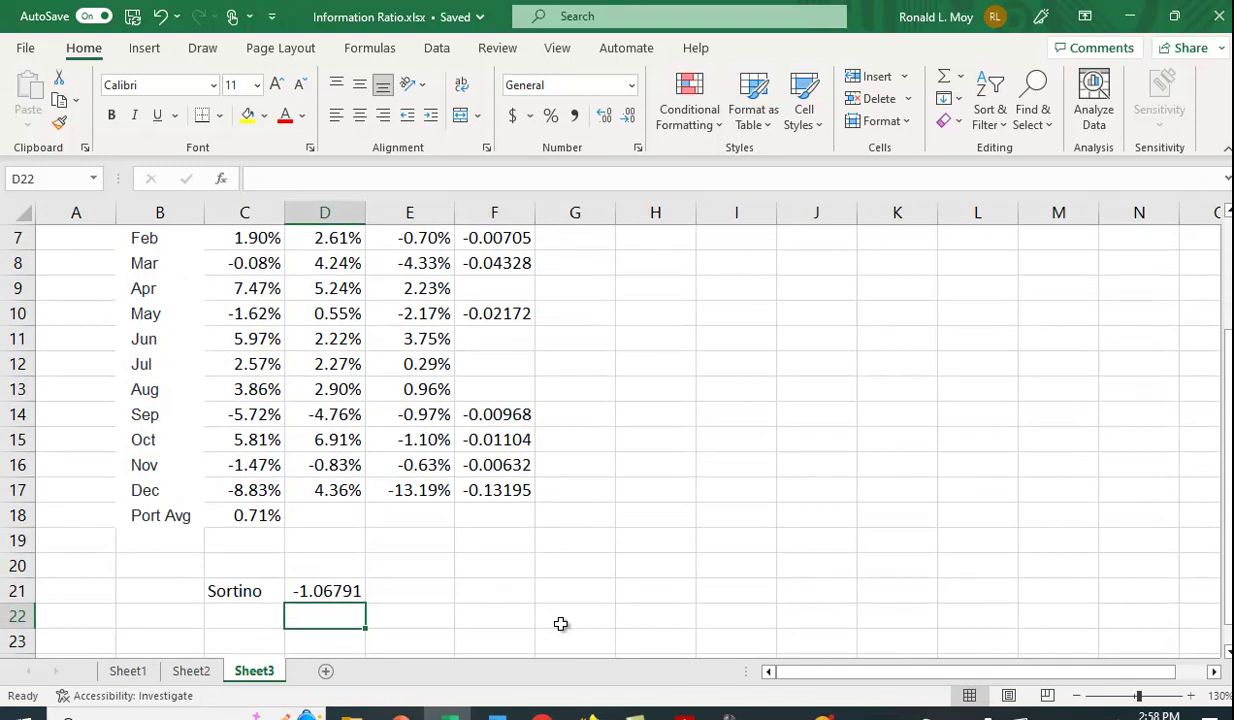